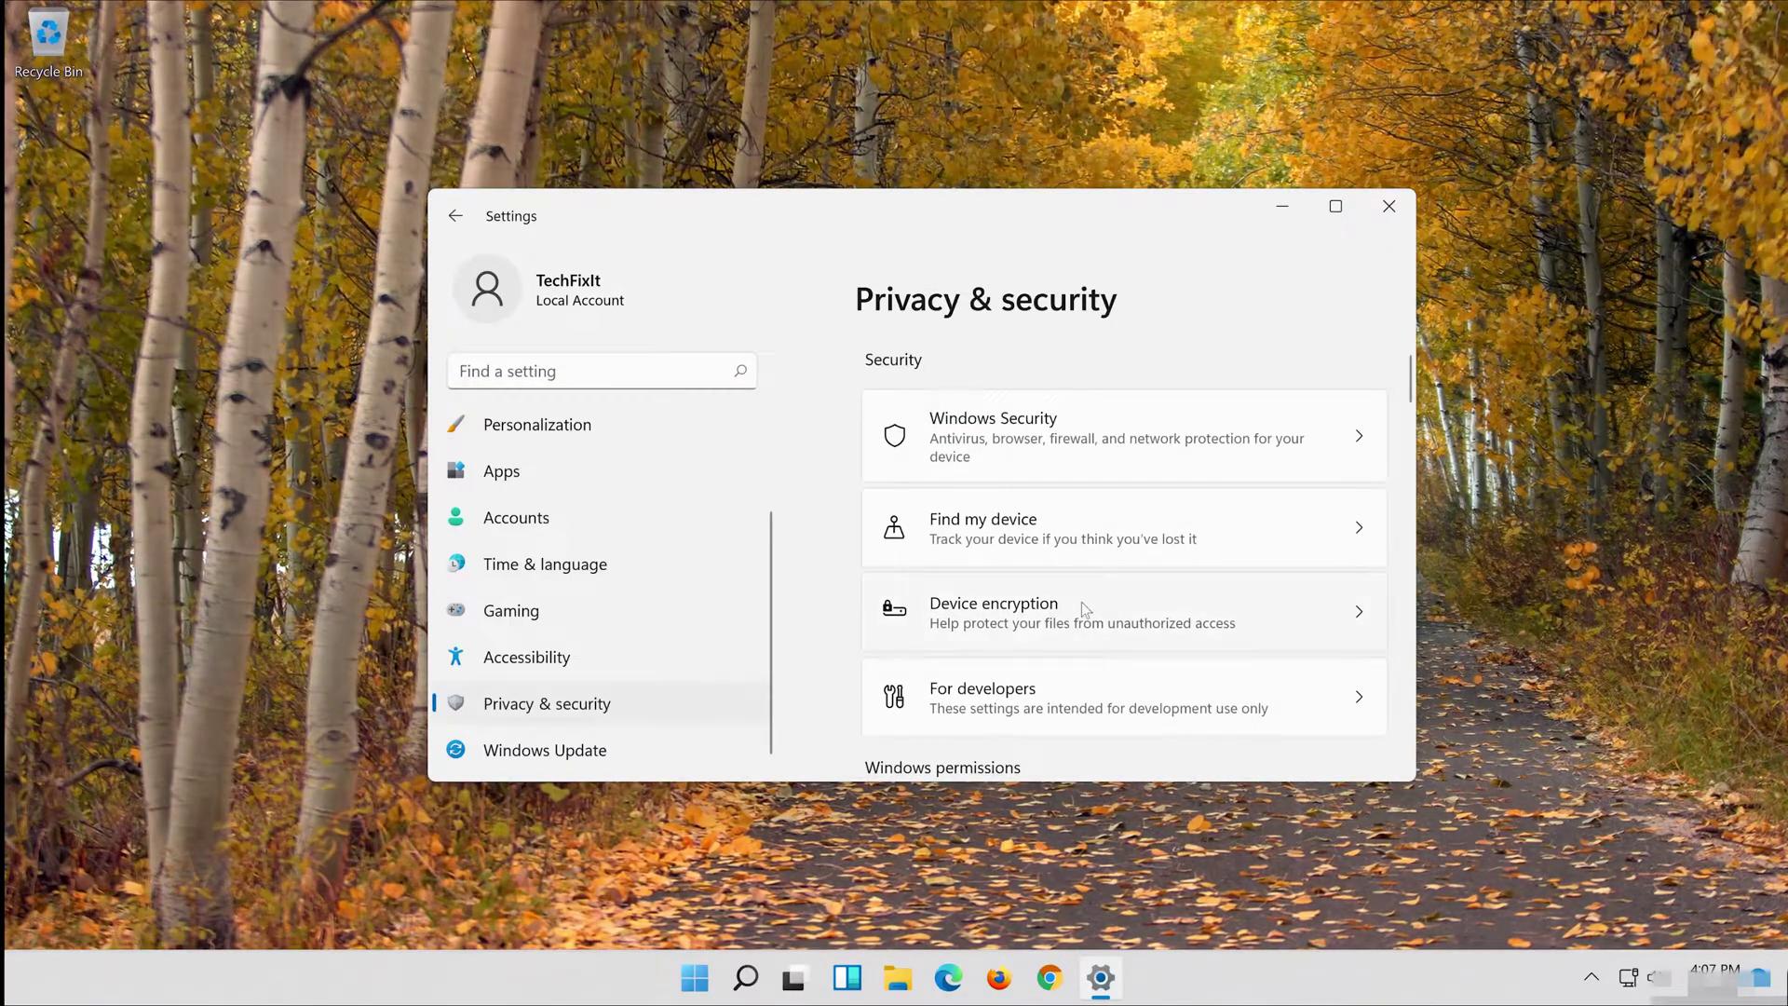
Step: Open the Microphone page under the Windows permissions of Privacy & security and turn on Microphone access
scroll(1082, 601, down, 6)
scroll(1082, 602, down, 5)
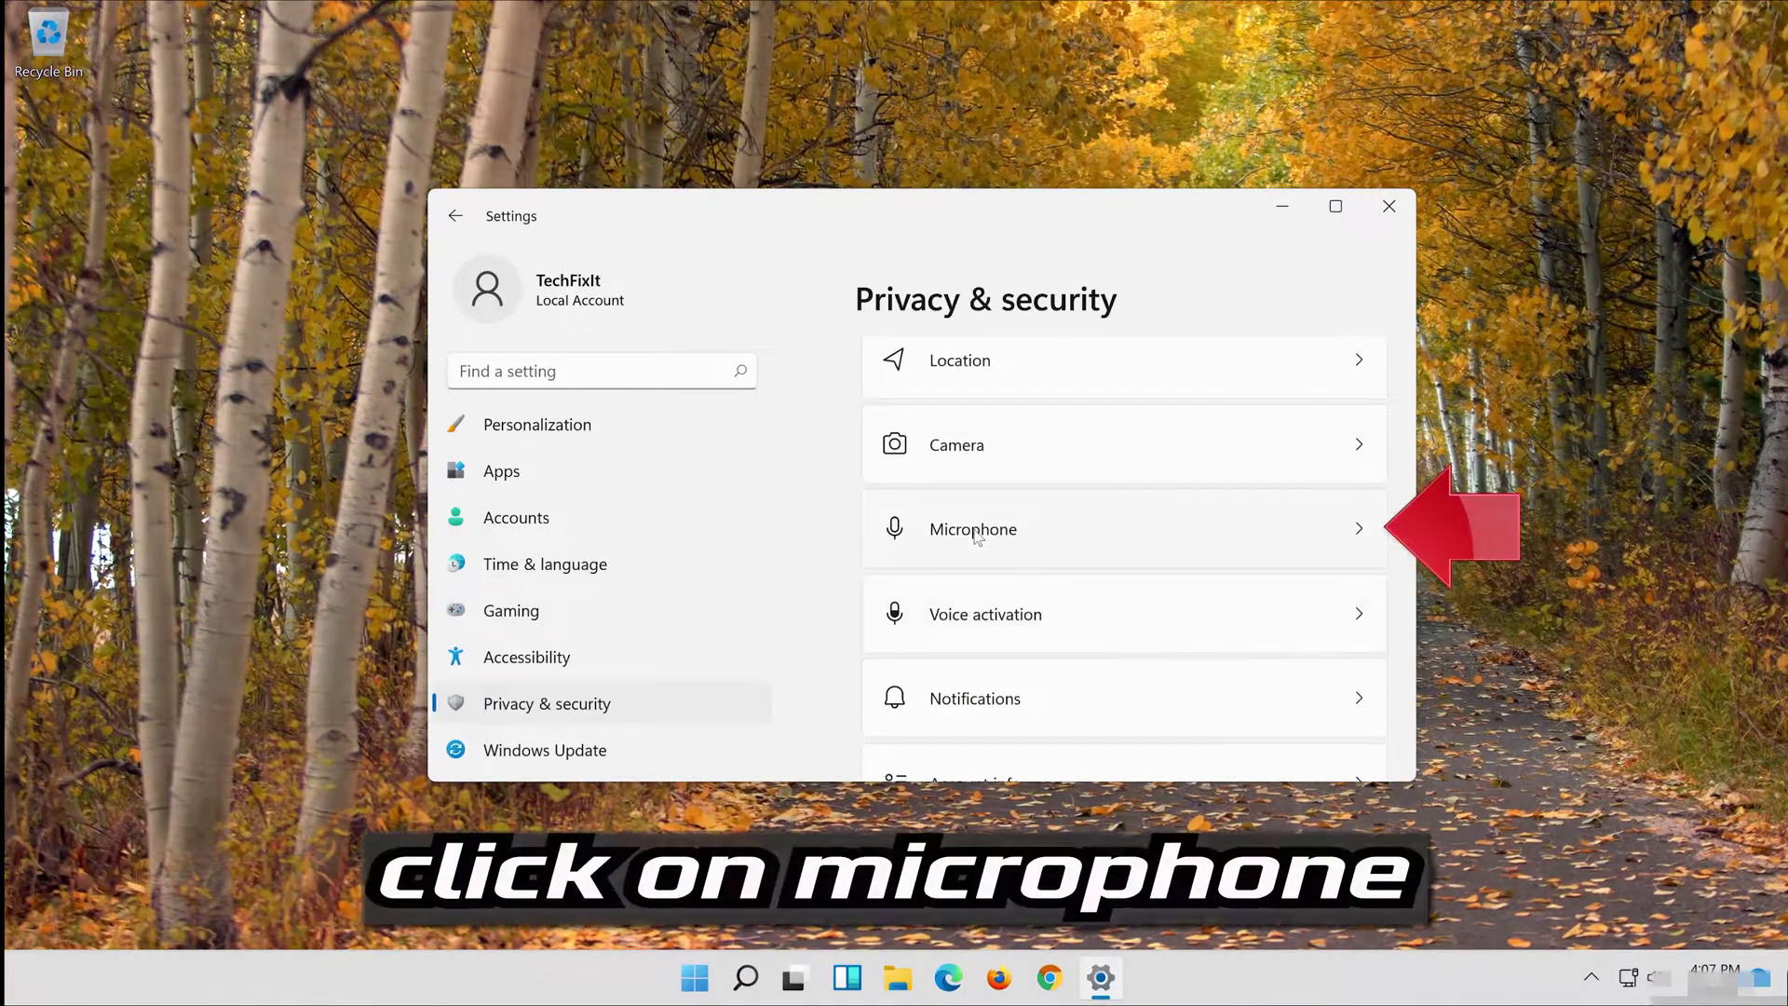
click(1155, 541)
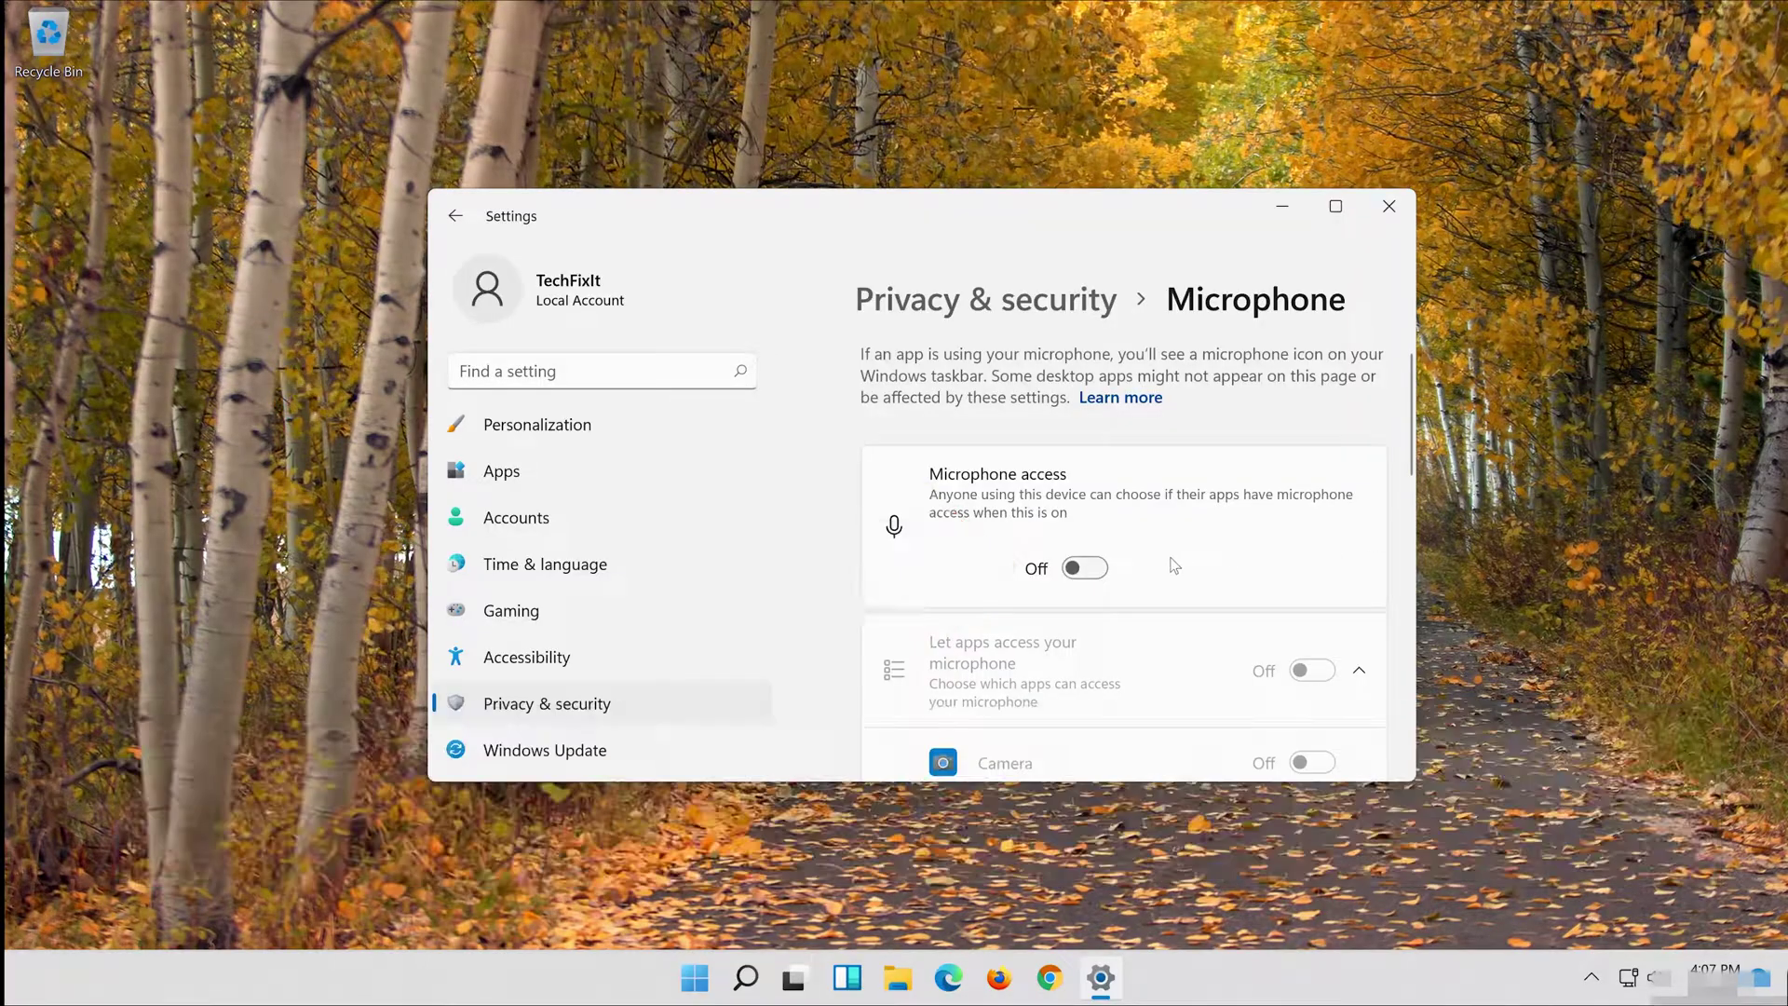
click(1086, 569)
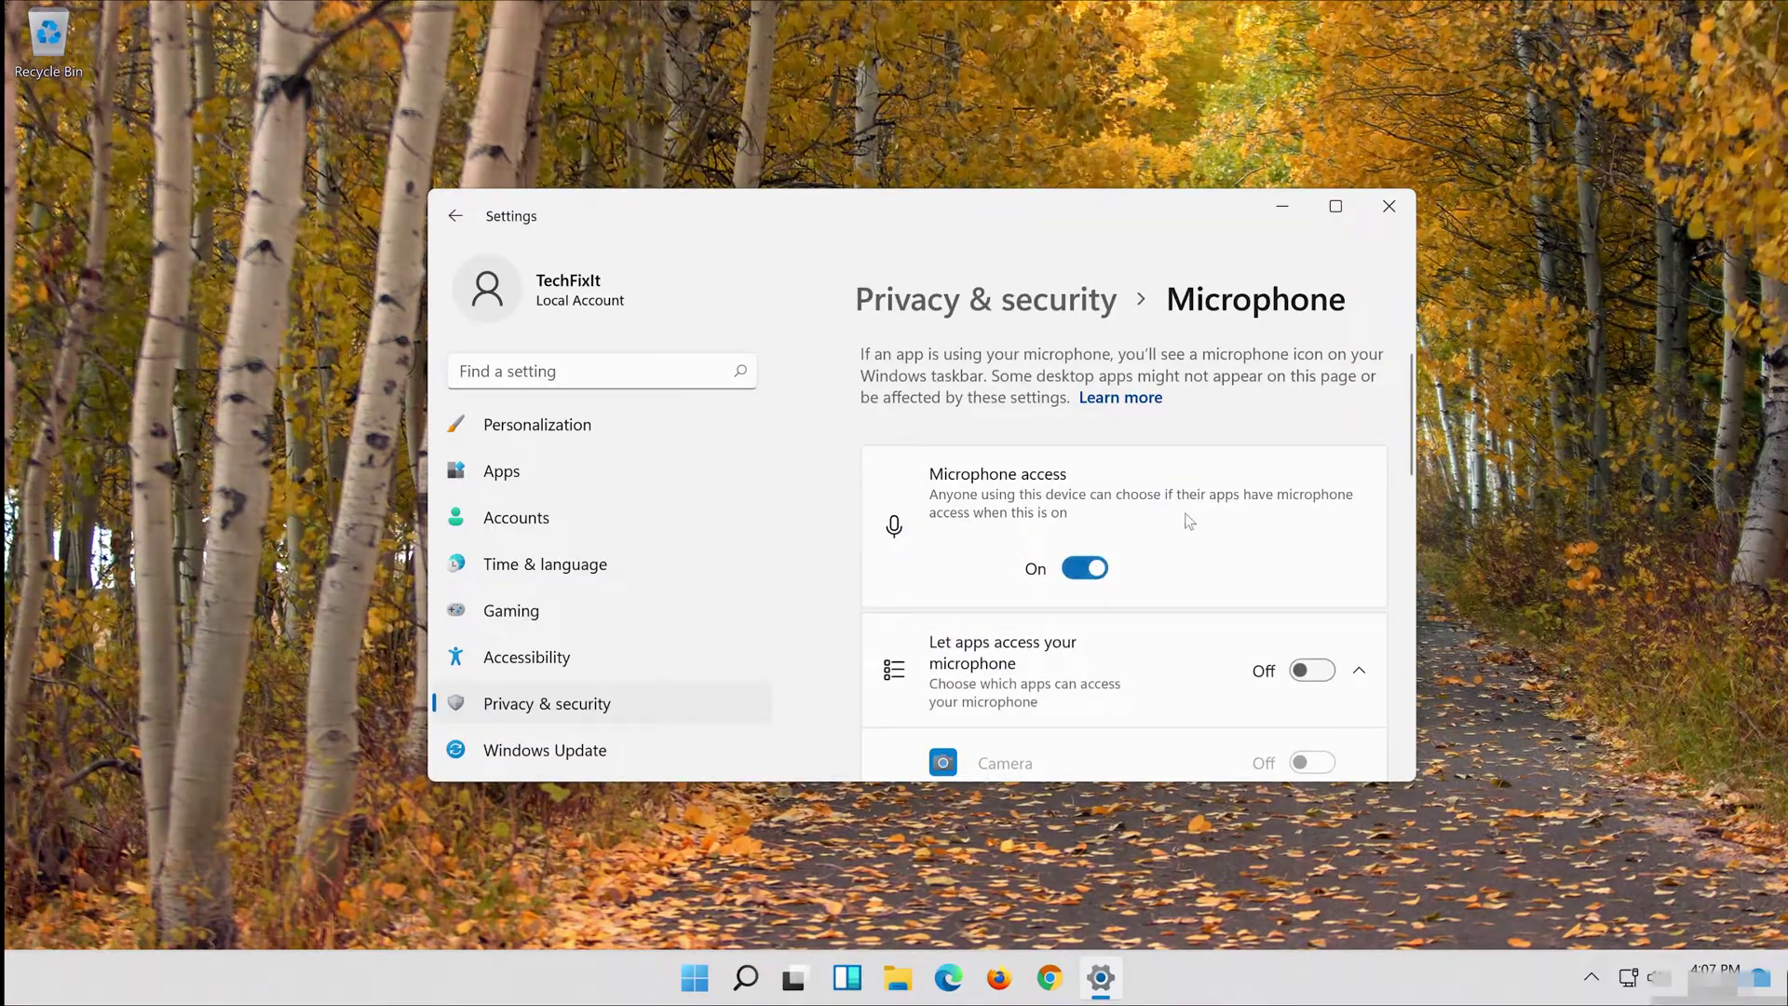
Step: Enable microphone access for both apps and desktop apps, and close Settings
scroll(1155, 538, down, 2)
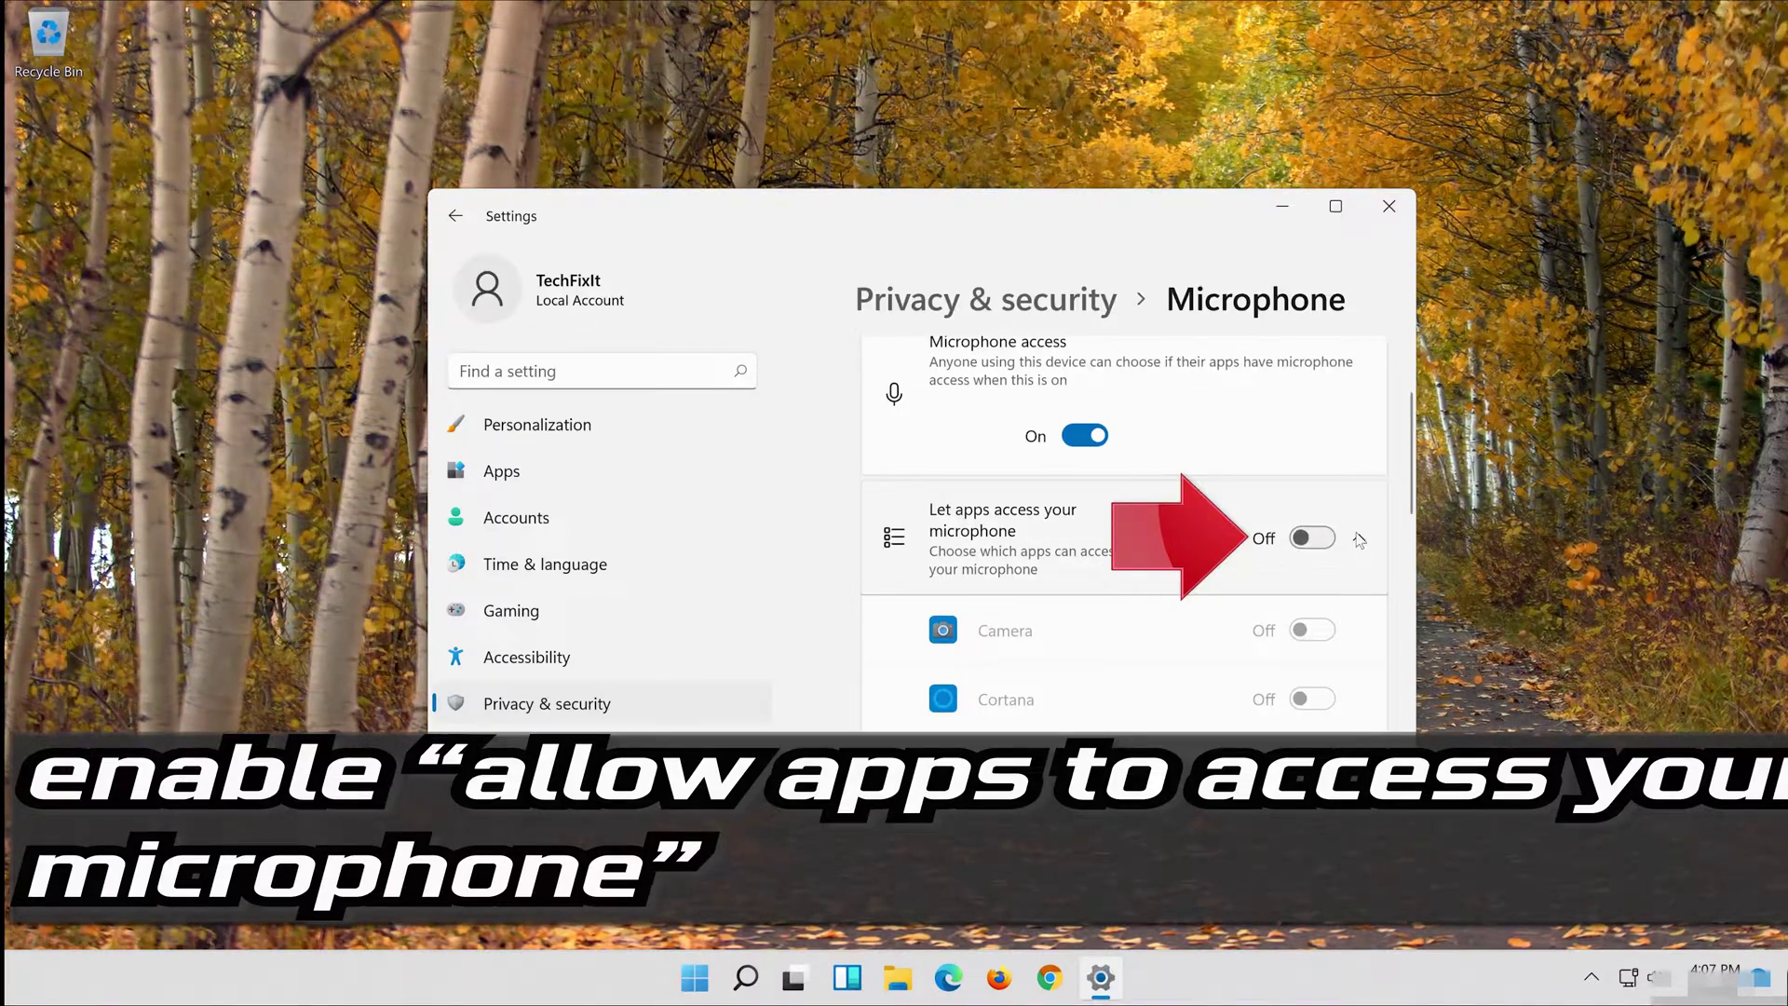
click(1323, 540)
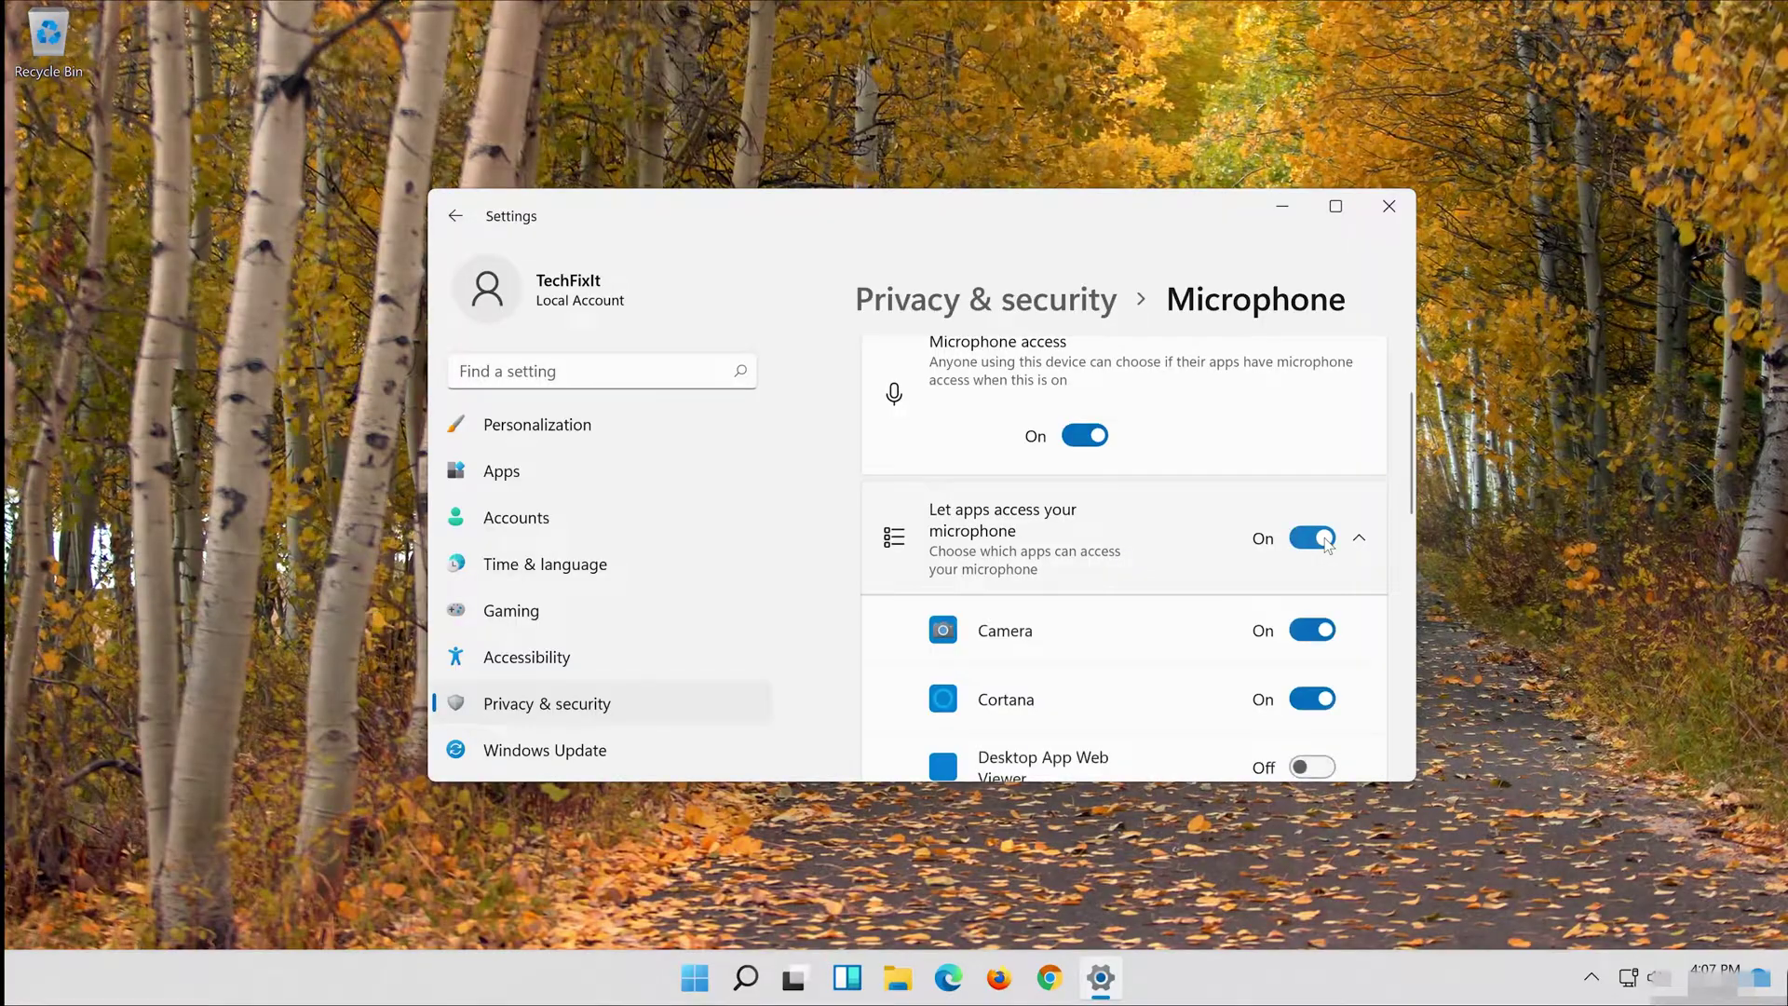
scroll(987, 591, down, 5)
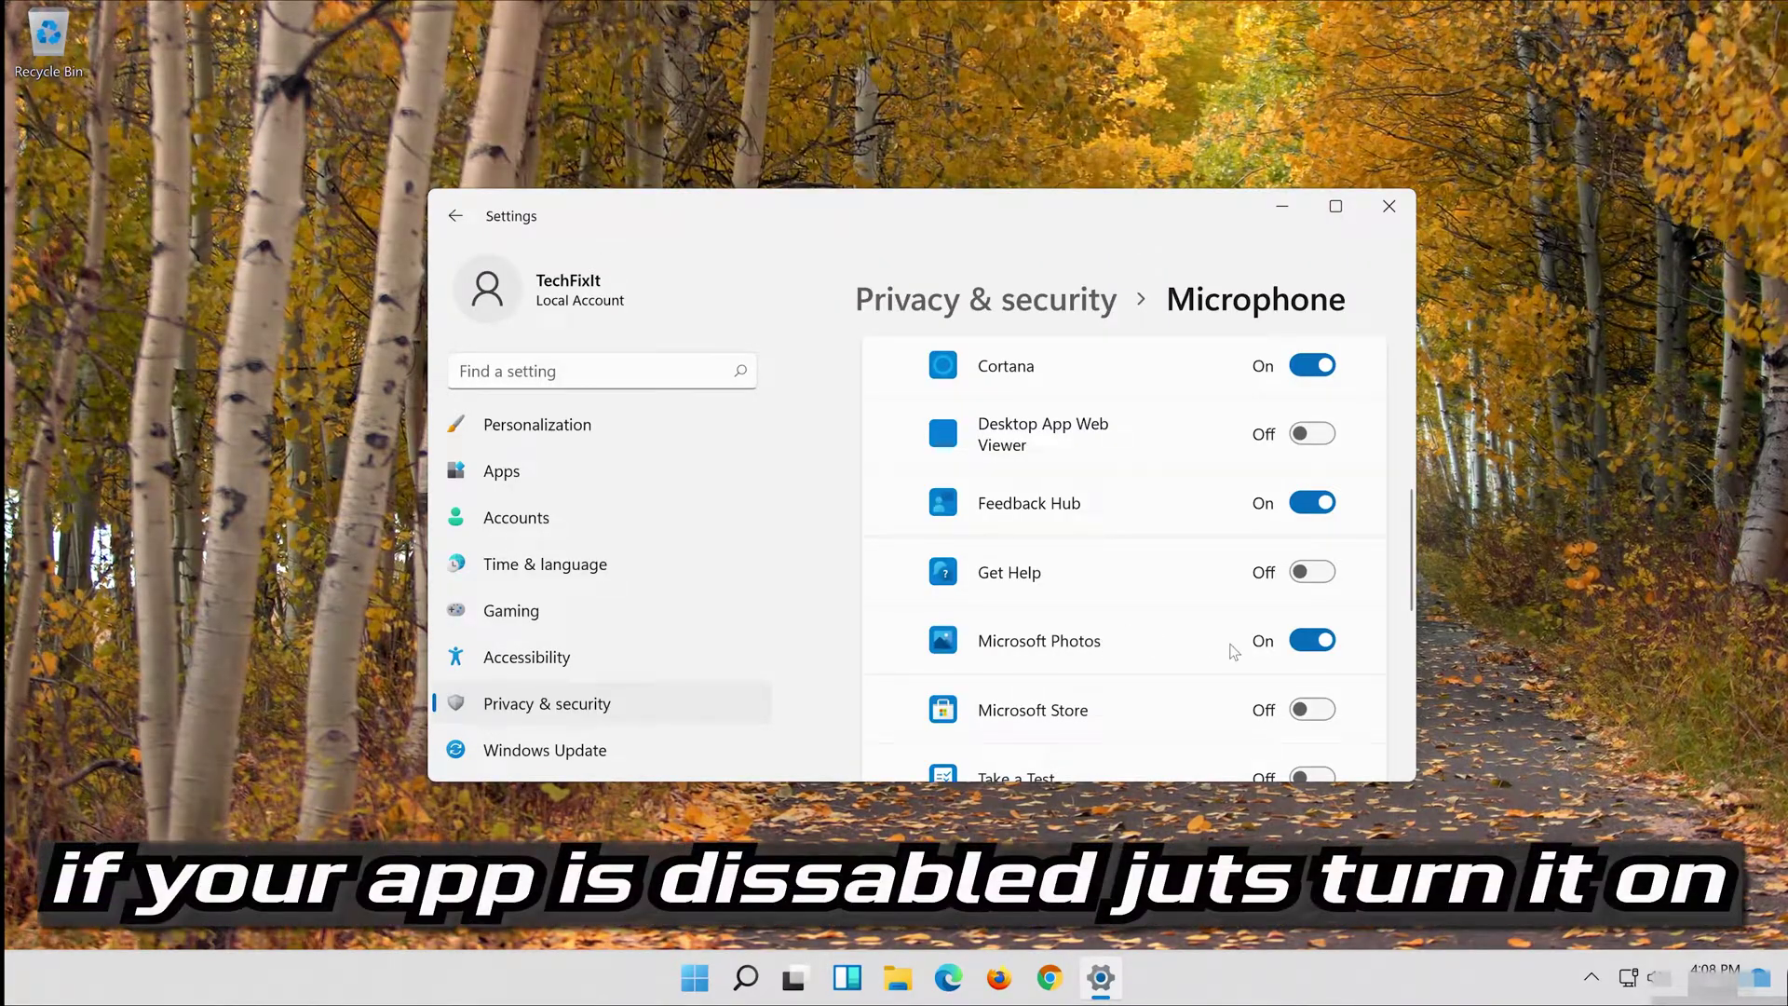
scroll(1234, 652, down, 1)
scroll(1237, 652, down, 5)
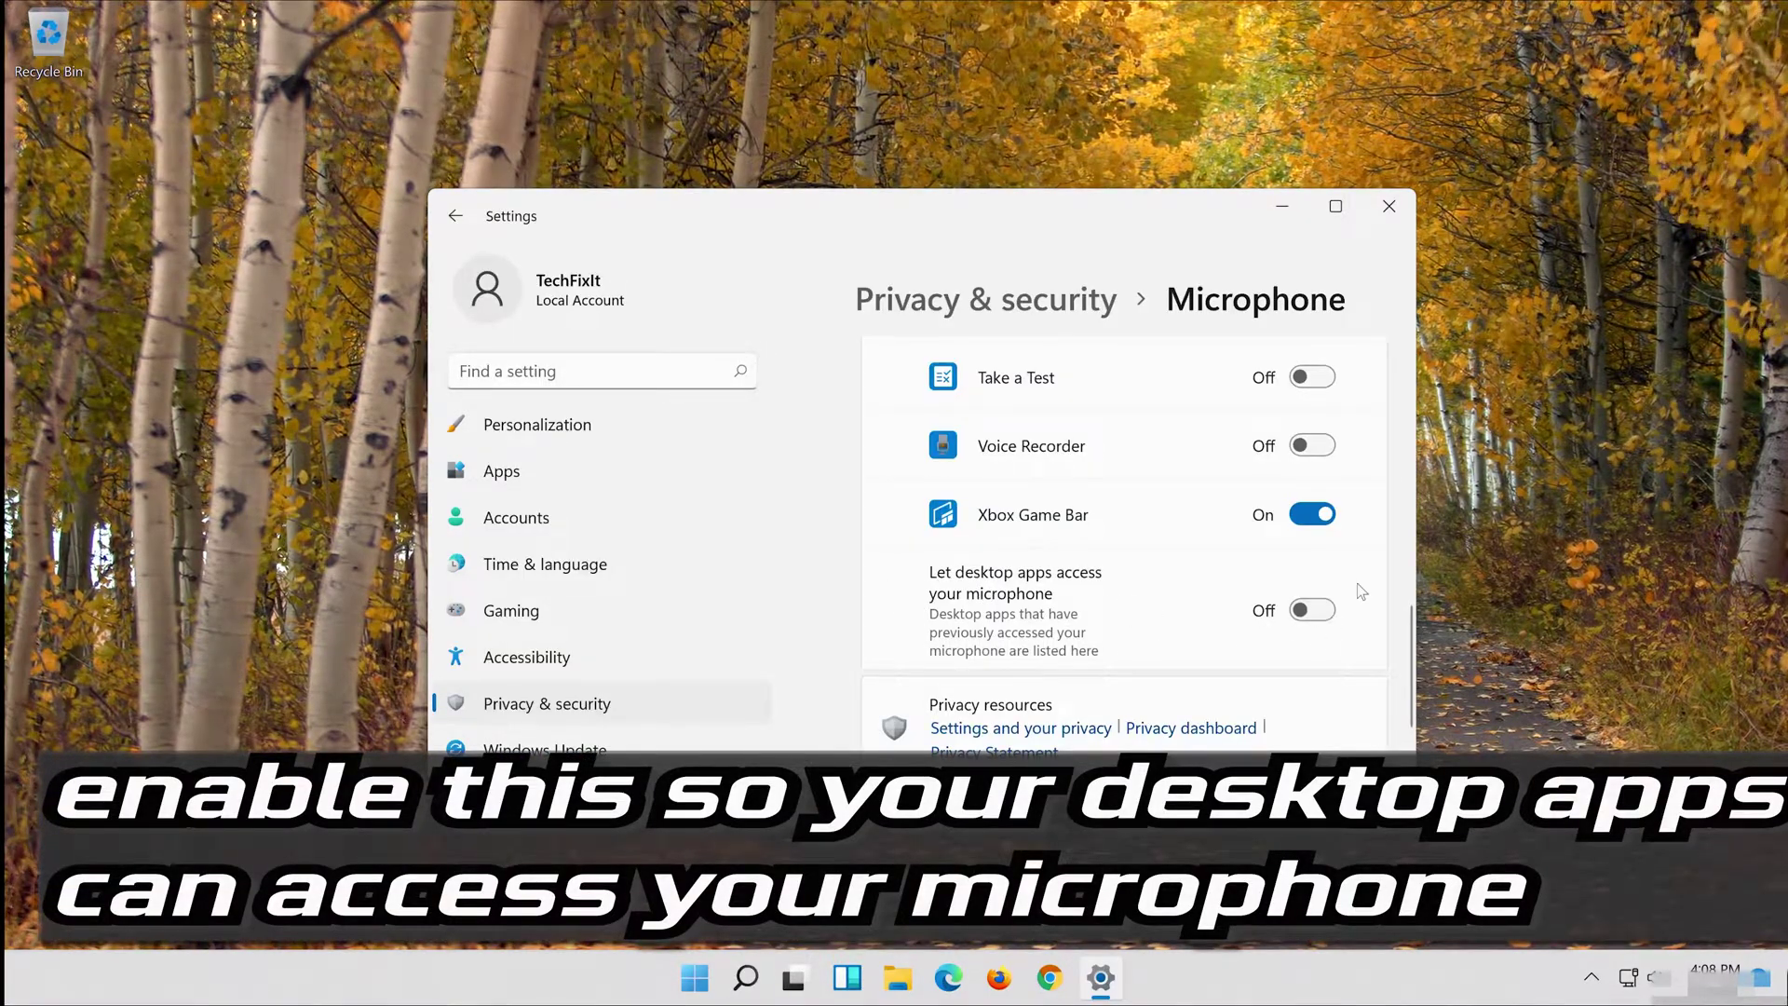
click(1319, 617)
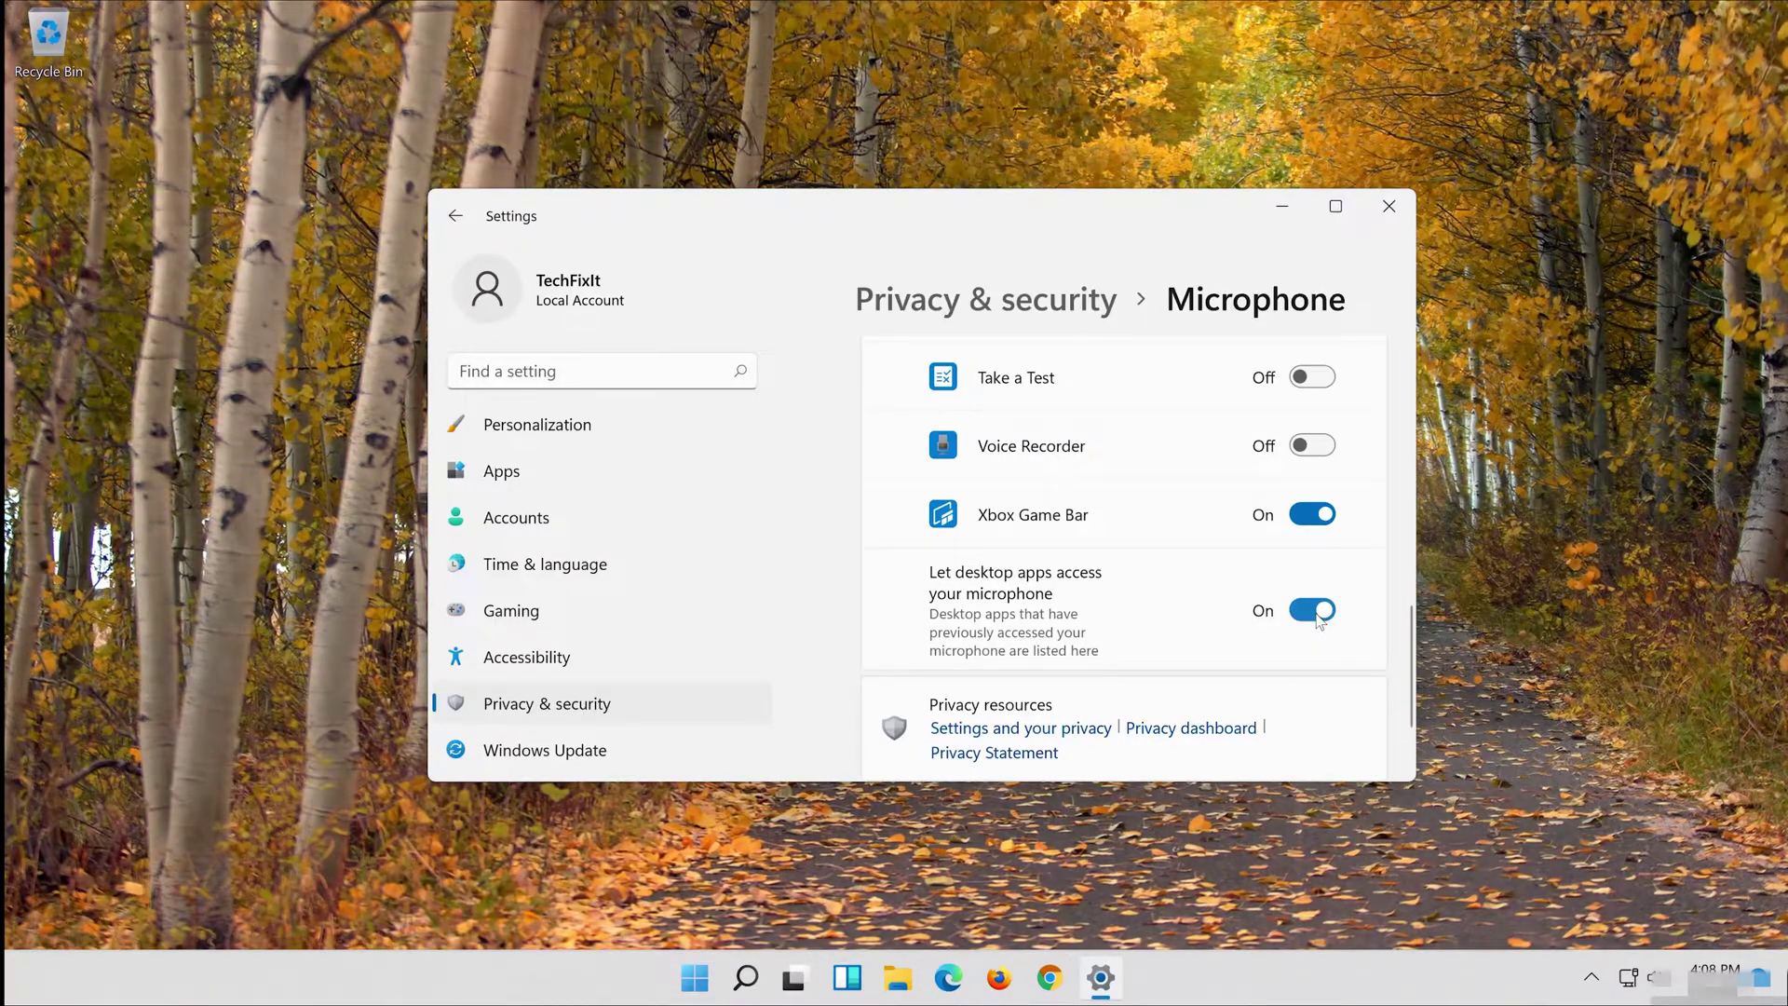
click(1389, 206)
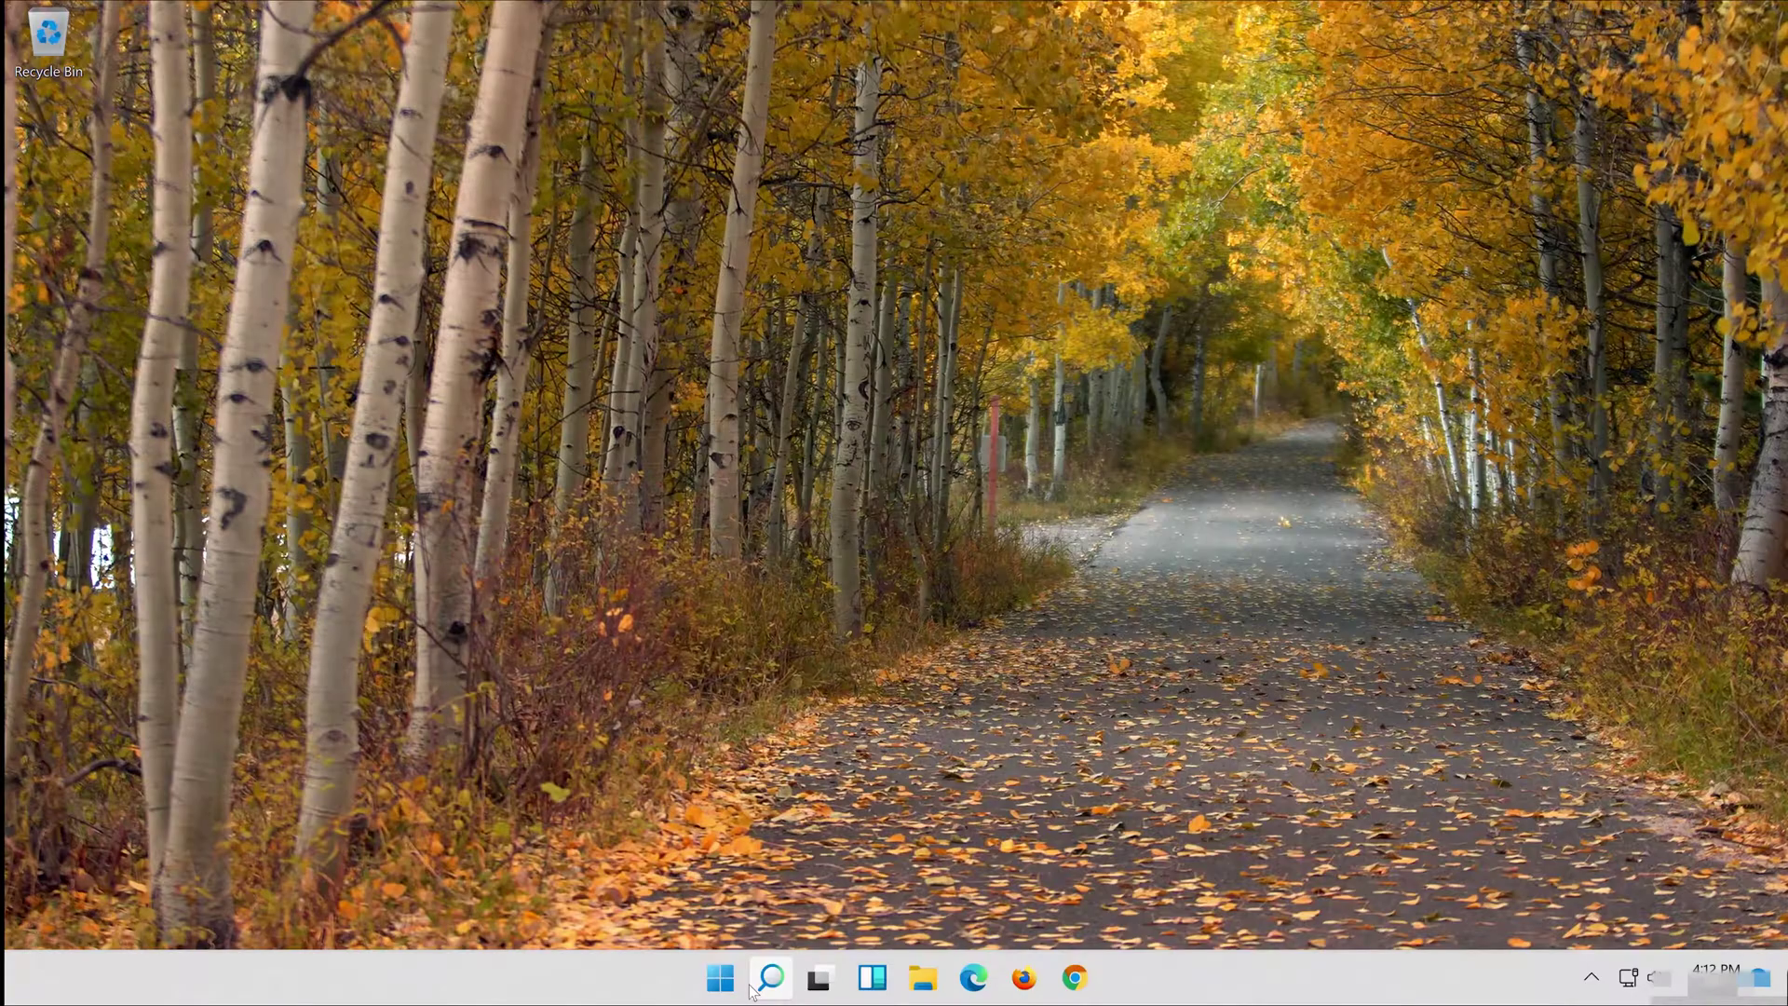
Step: Search Windows for "troubleshoot settings" and open the Troubleshoot settings page
click(753, 985)
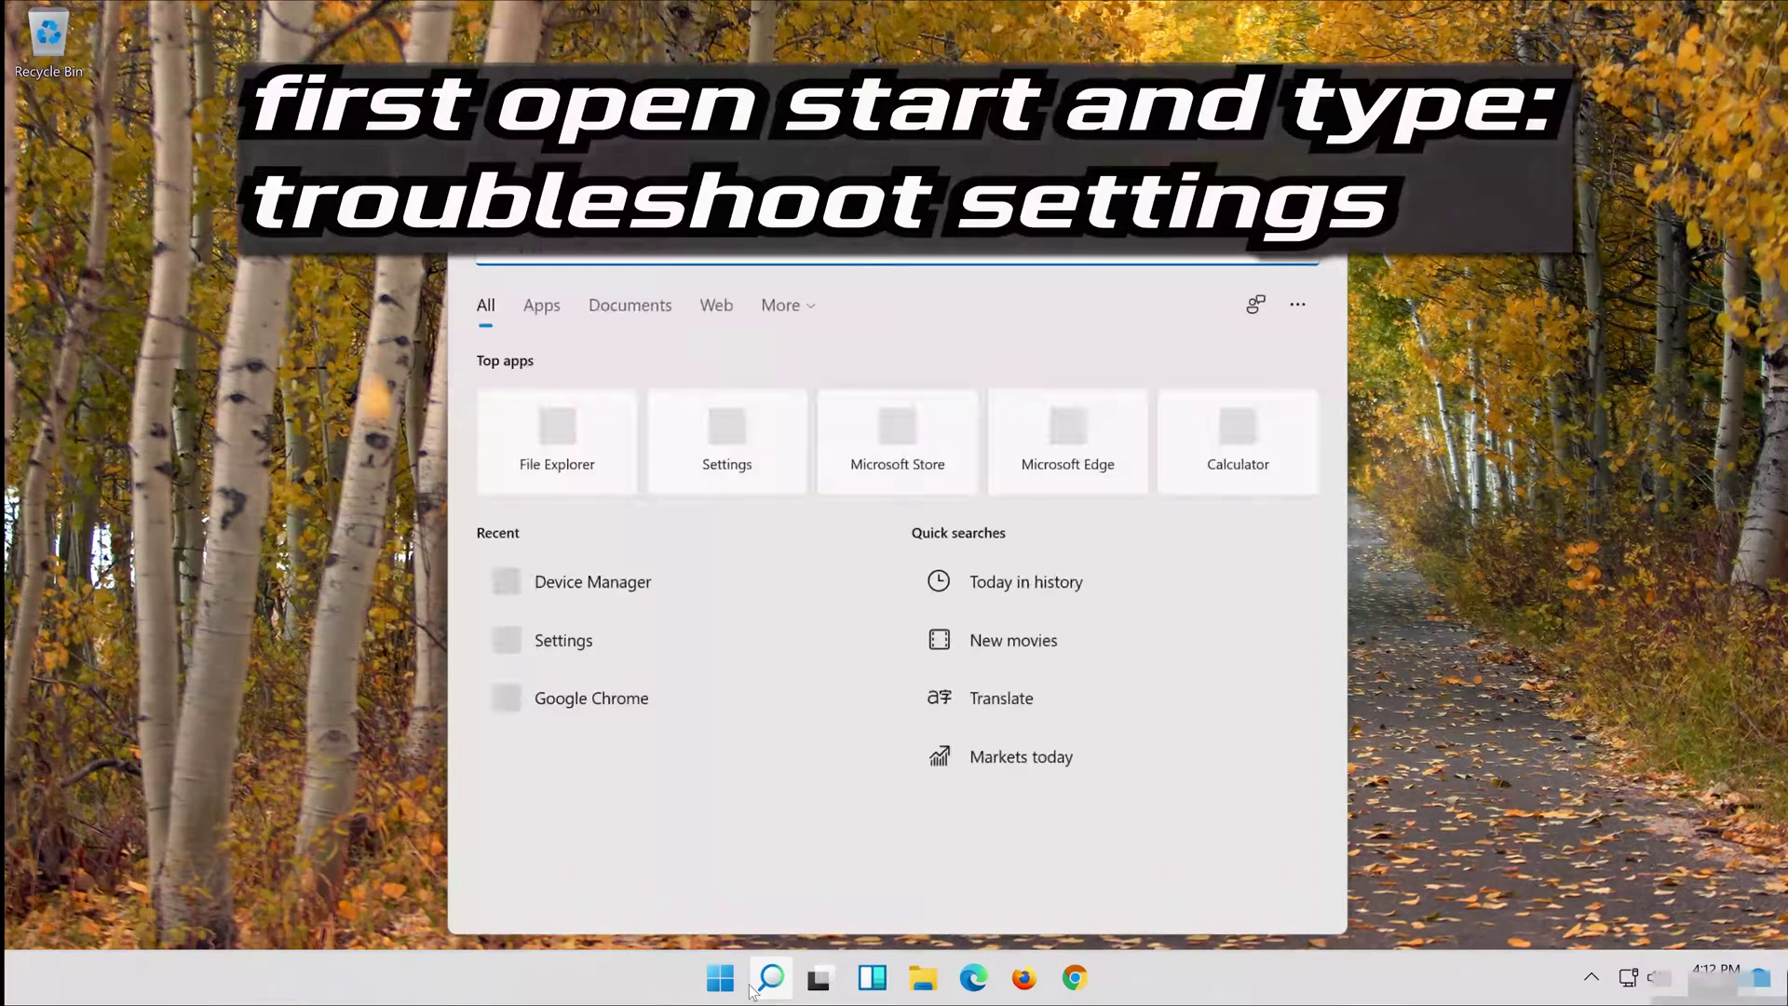
text(tro)
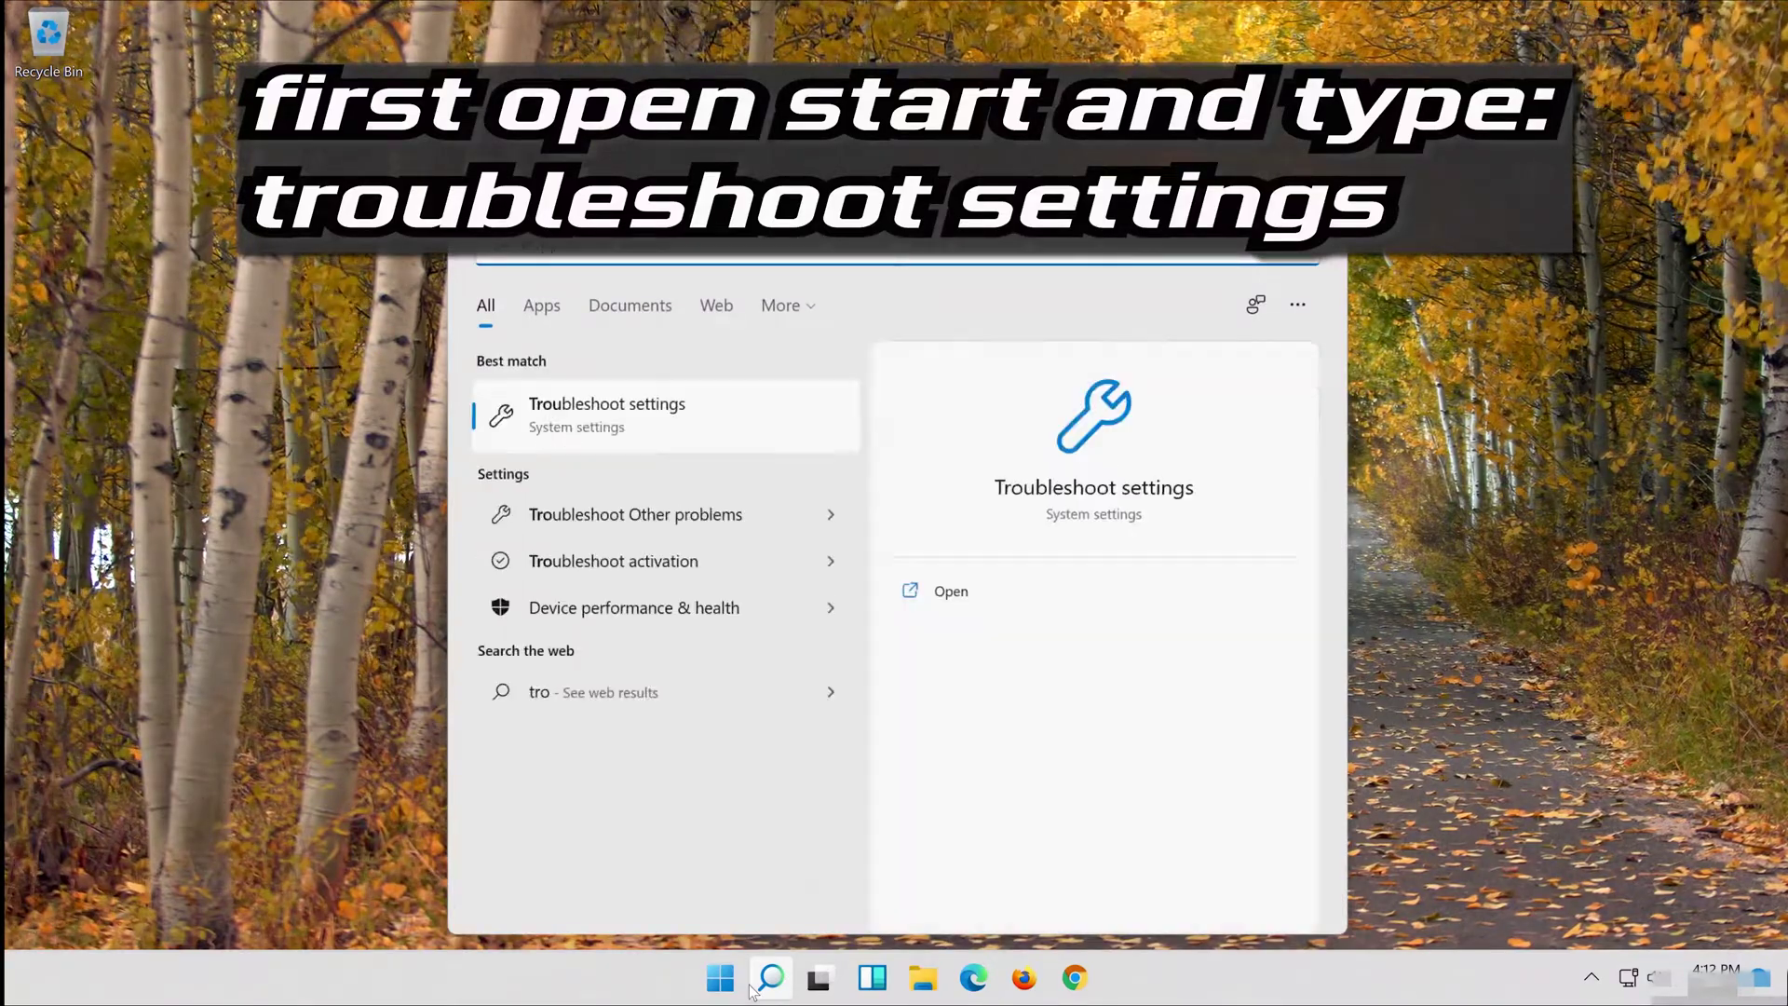
text(ubleshoot settin)
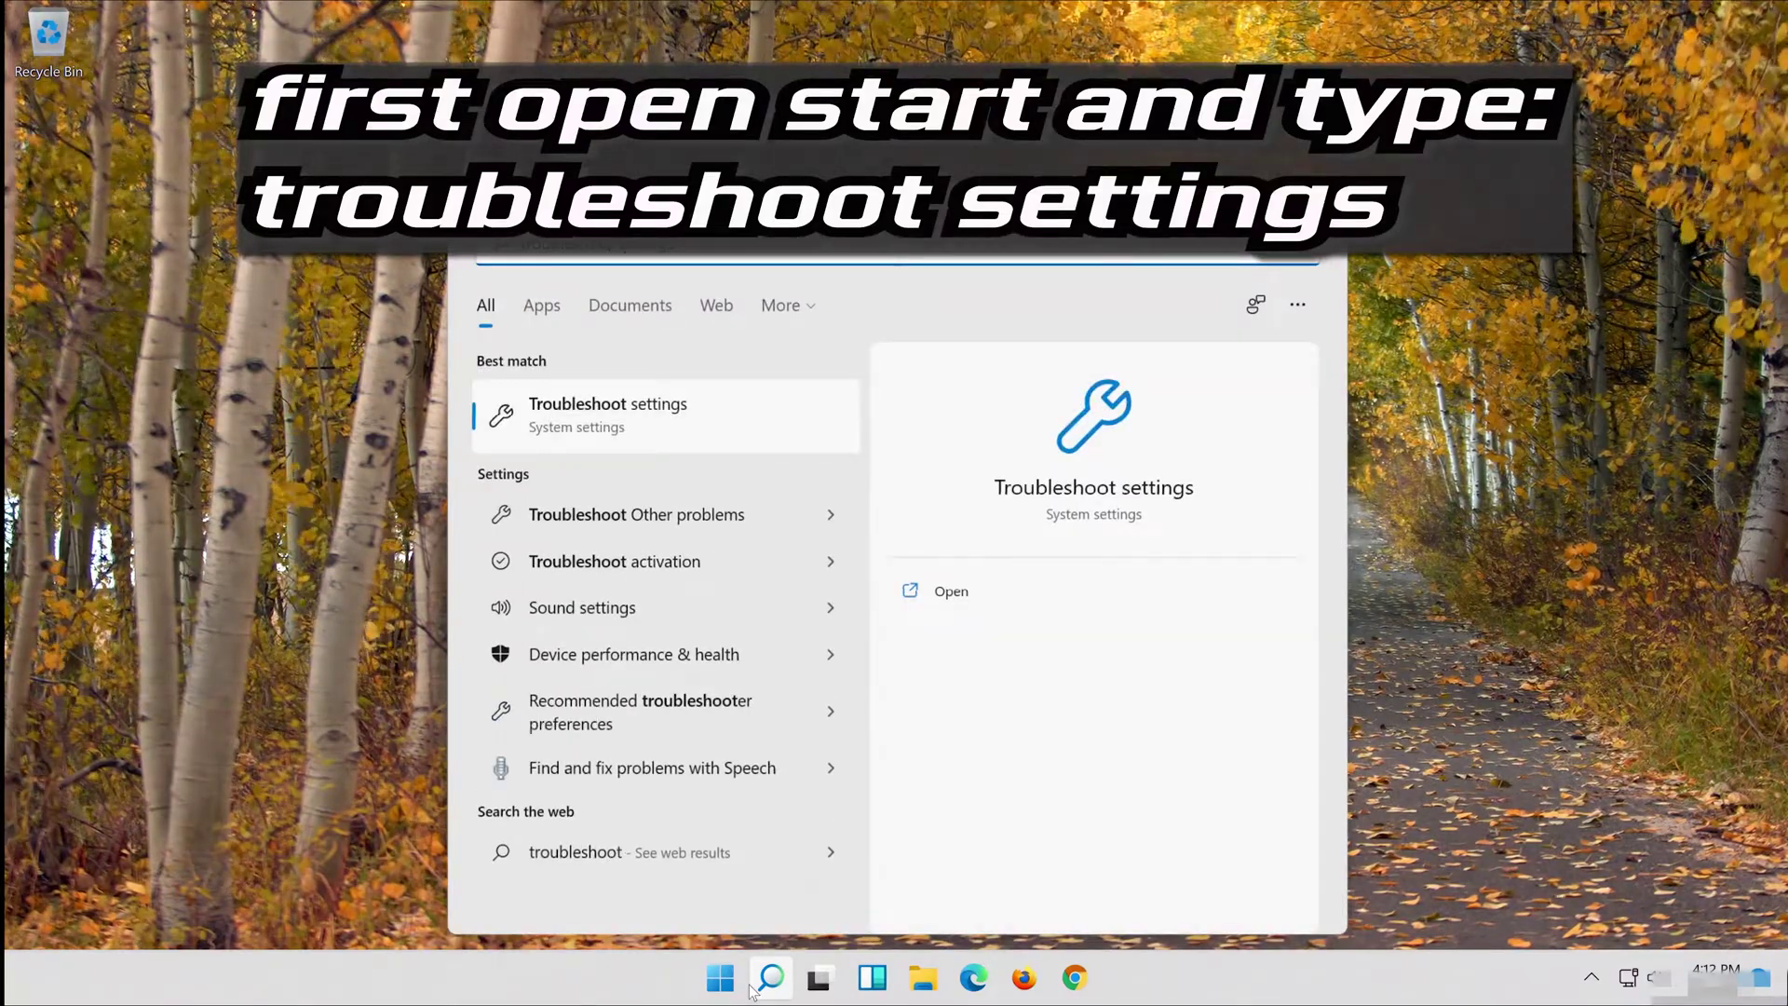
text(gs)
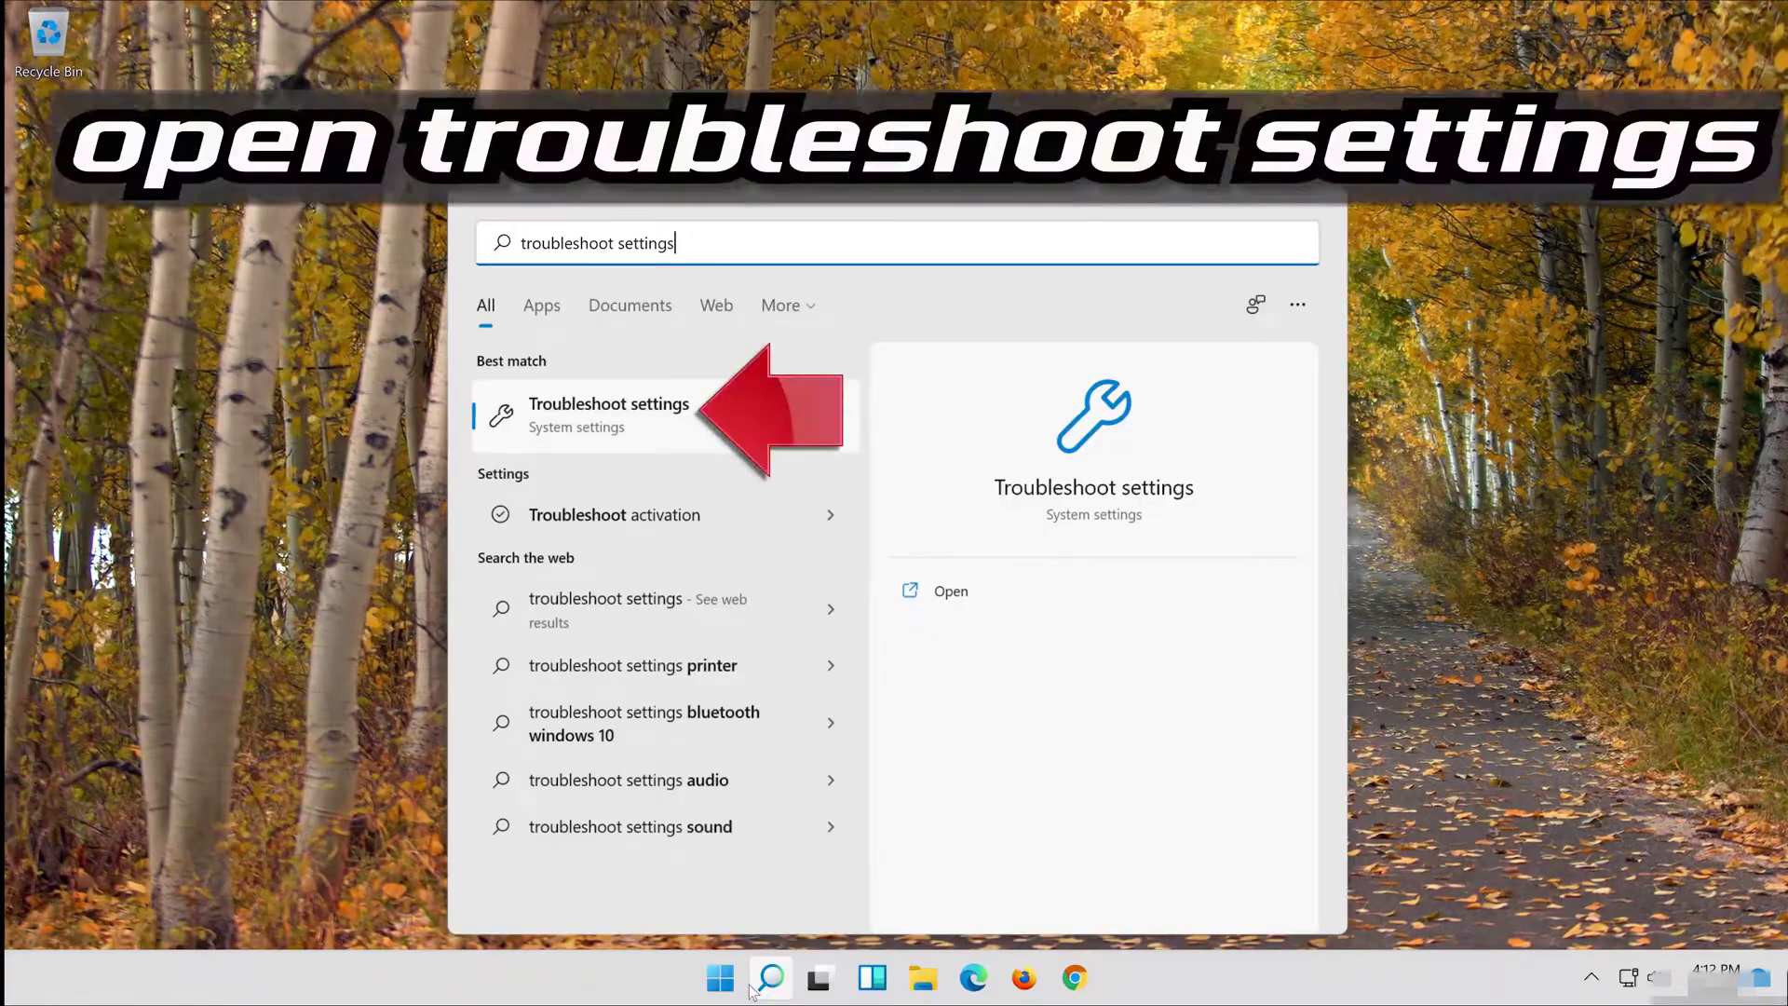
click(665, 422)
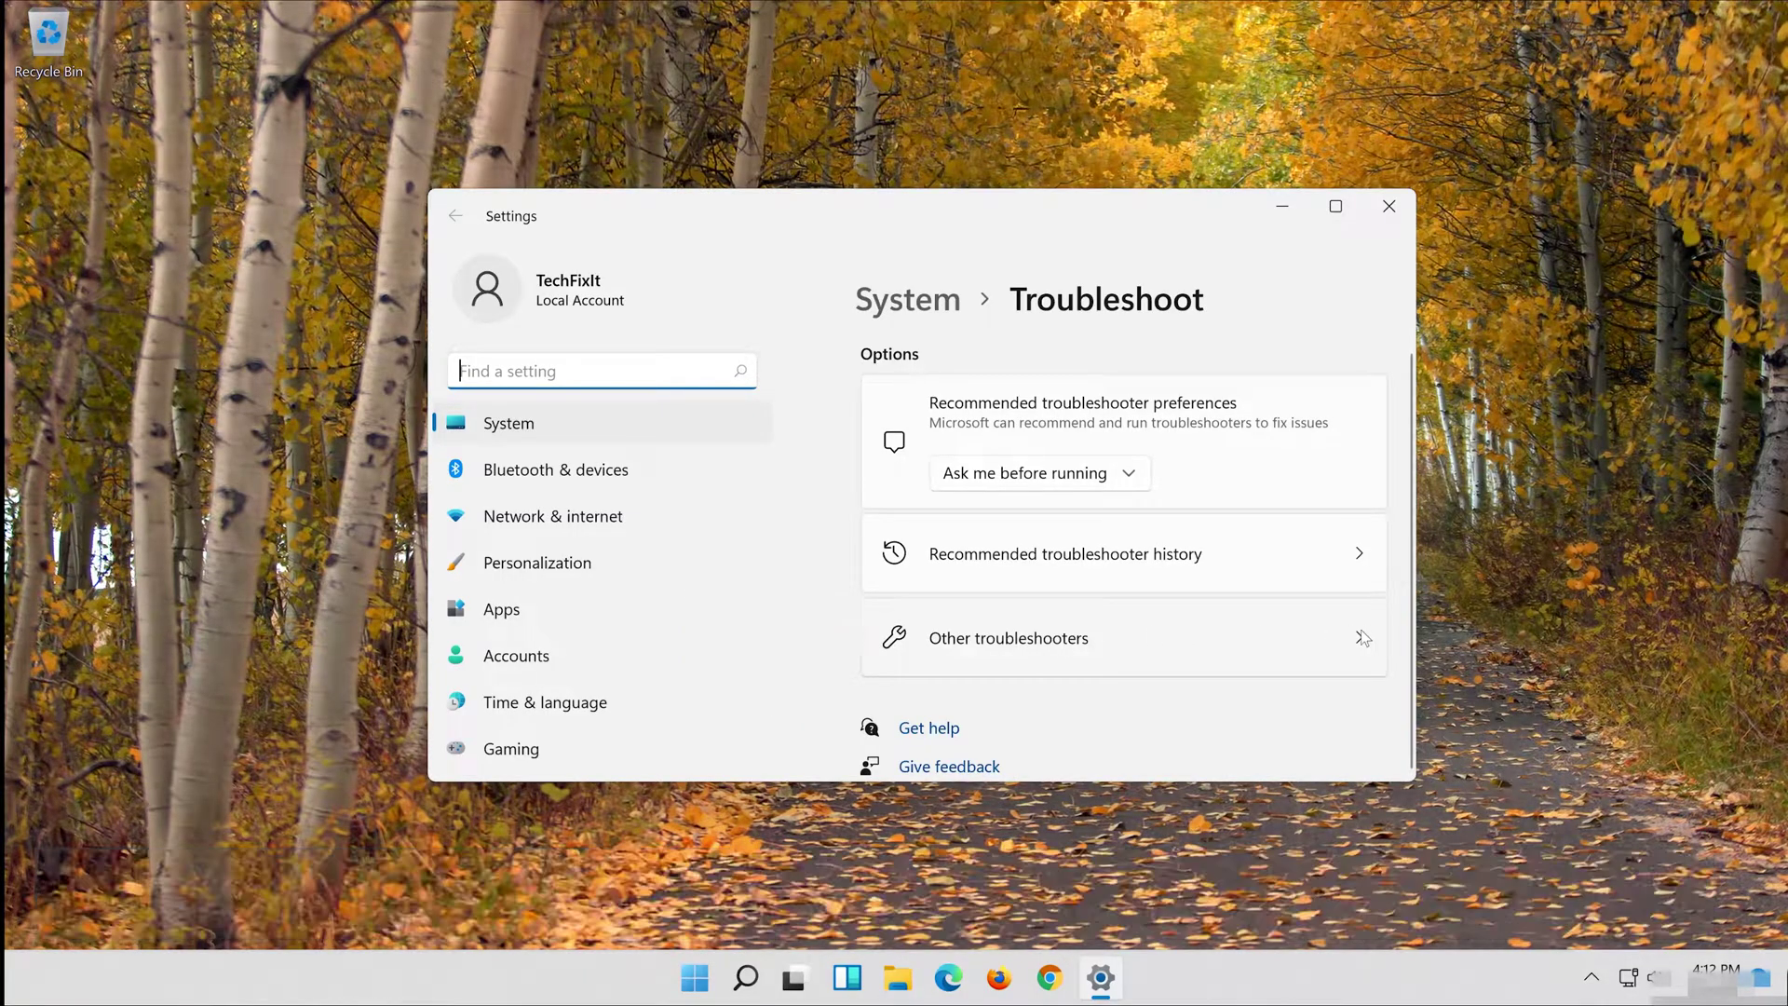
Step: Run the Recording Audio troubleshooter from Other troubleshooters
click(1357, 641)
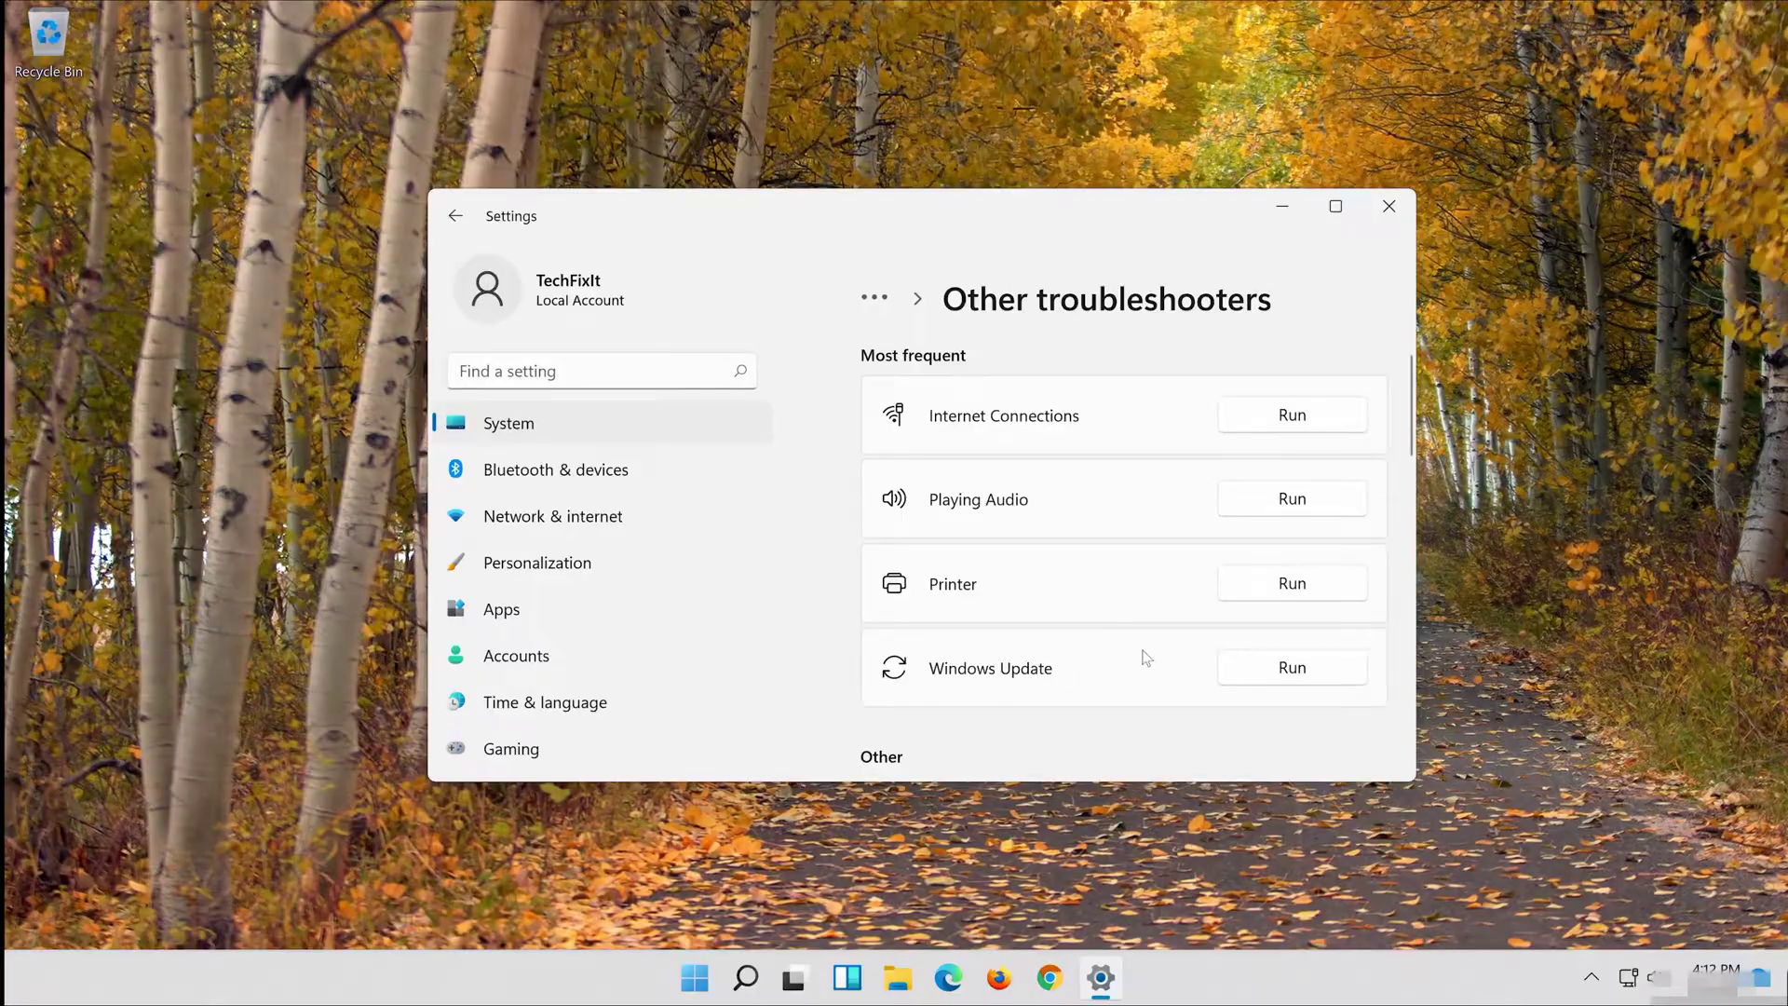
scroll(1134, 655, down, 1)
scroll(1134, 654, down, 8)
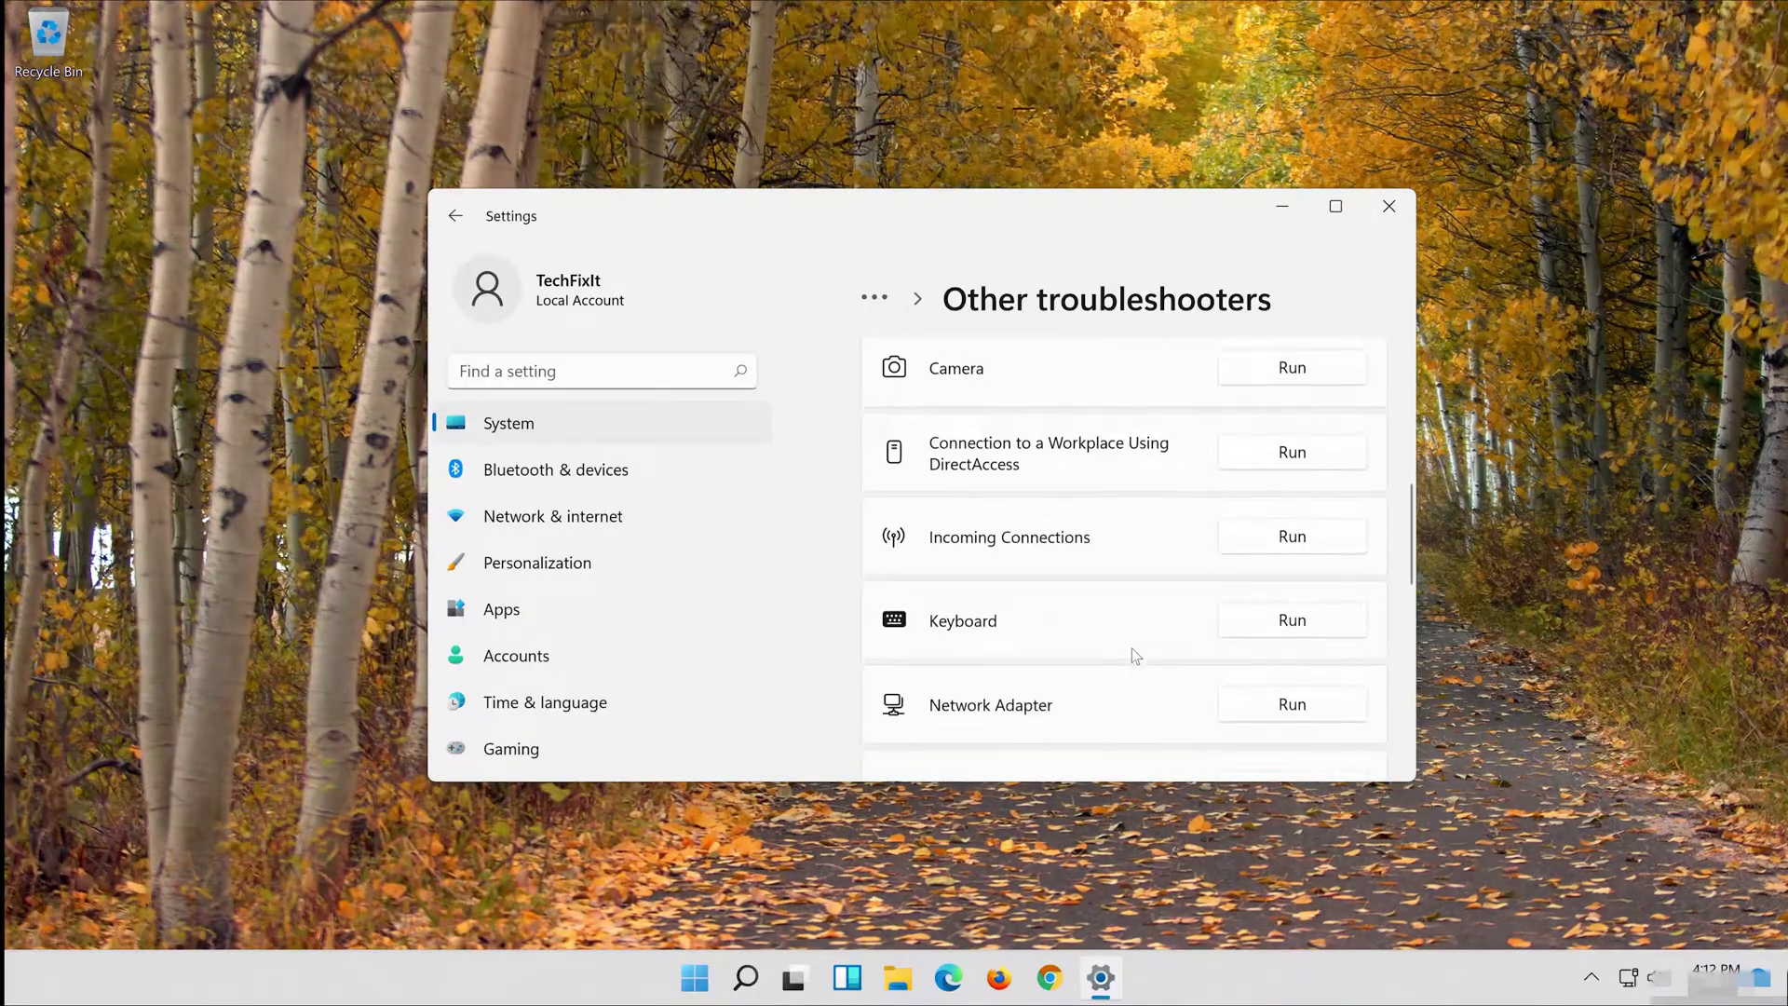
scroll(1131, 652, down, 4)
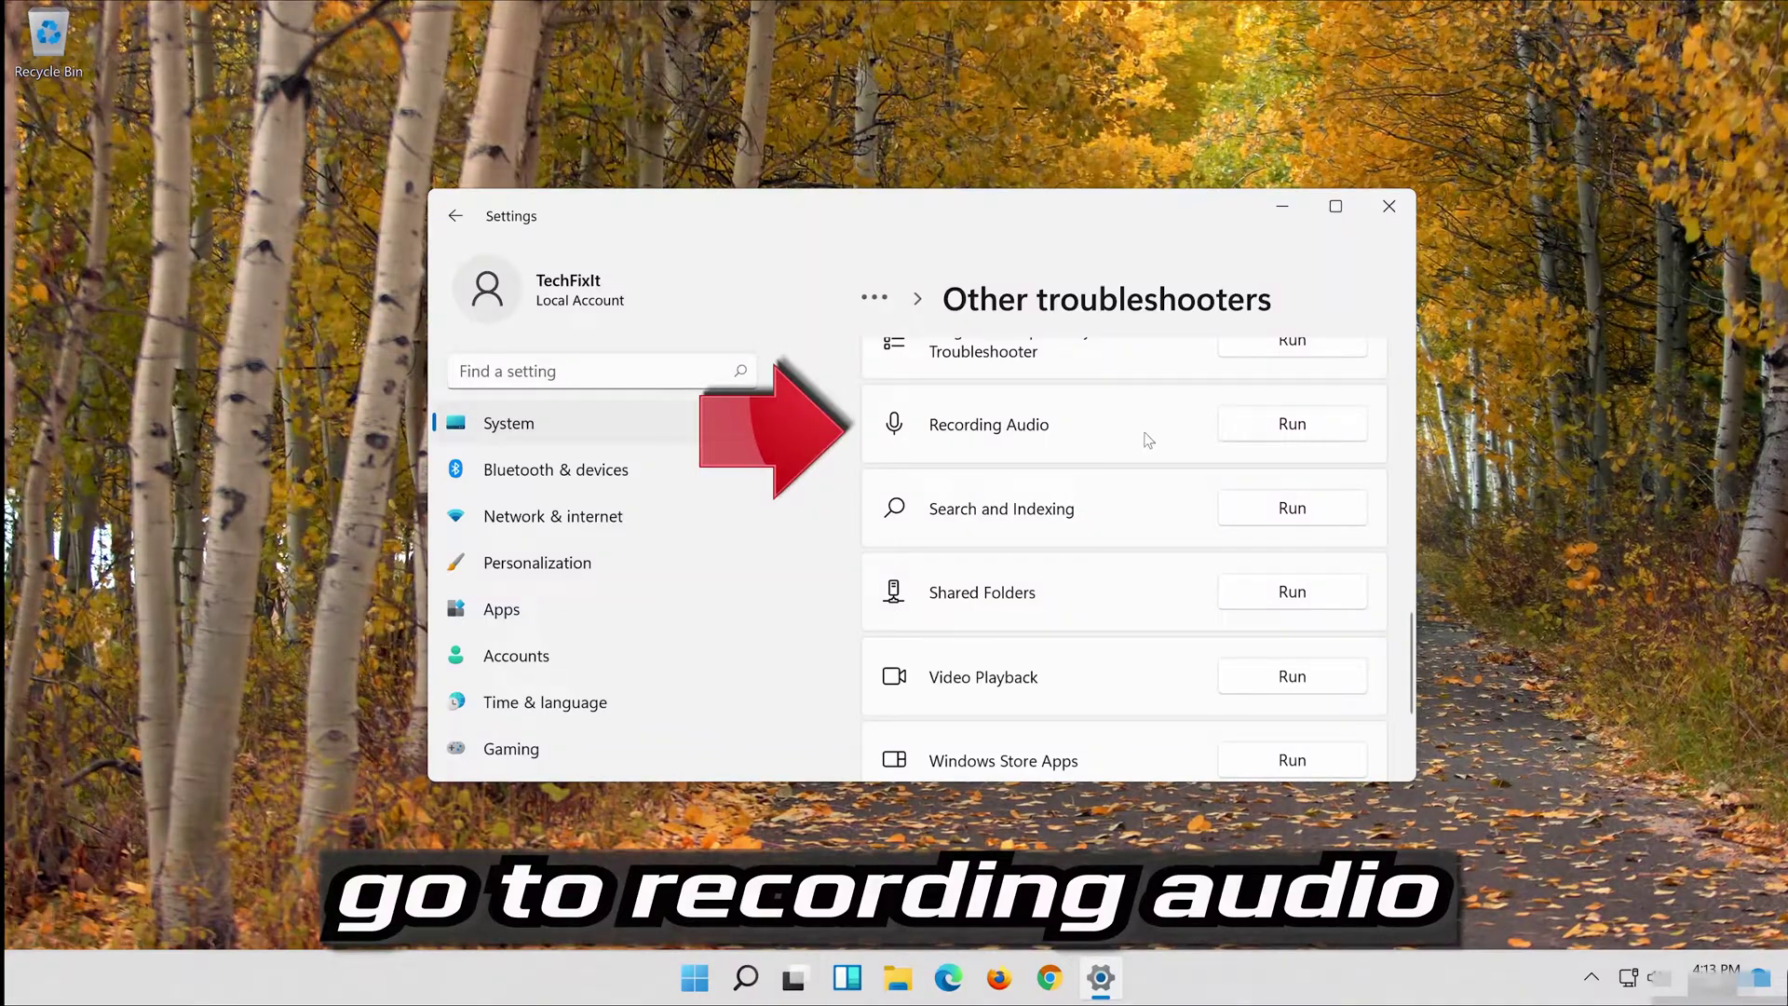
click(1292, 423)
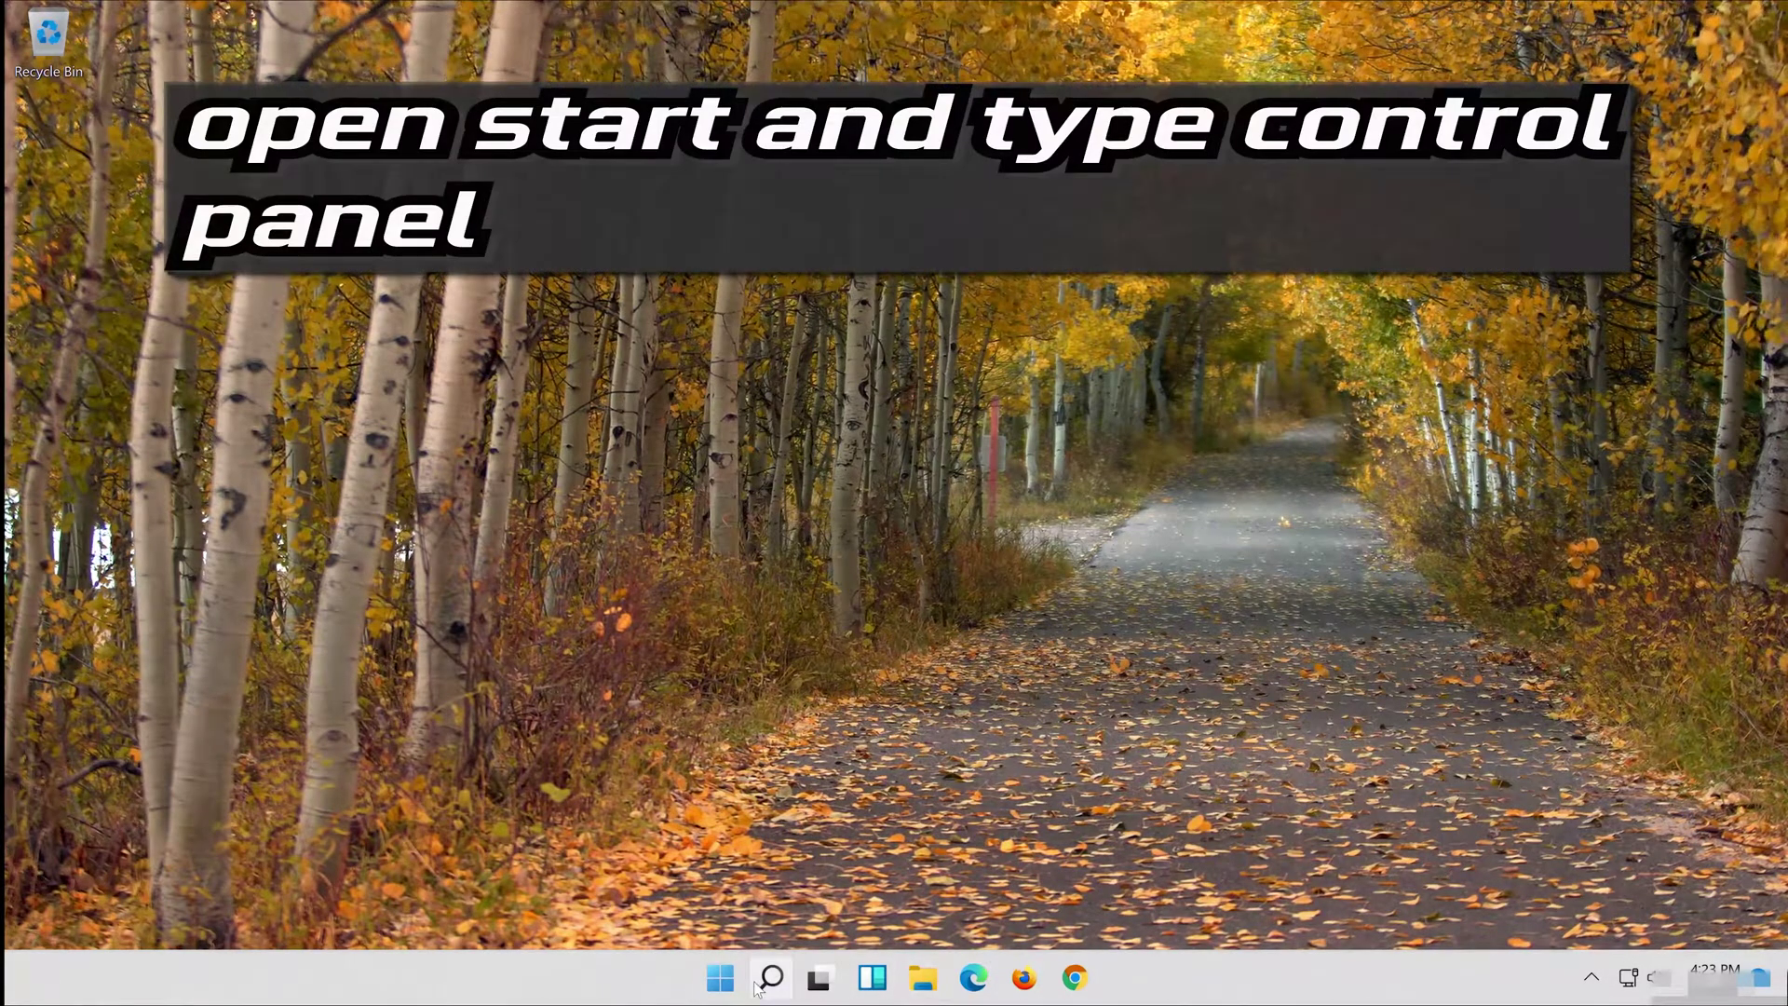
Step: Search Windows for "control panel" and open Control Panel
click(771, 978)
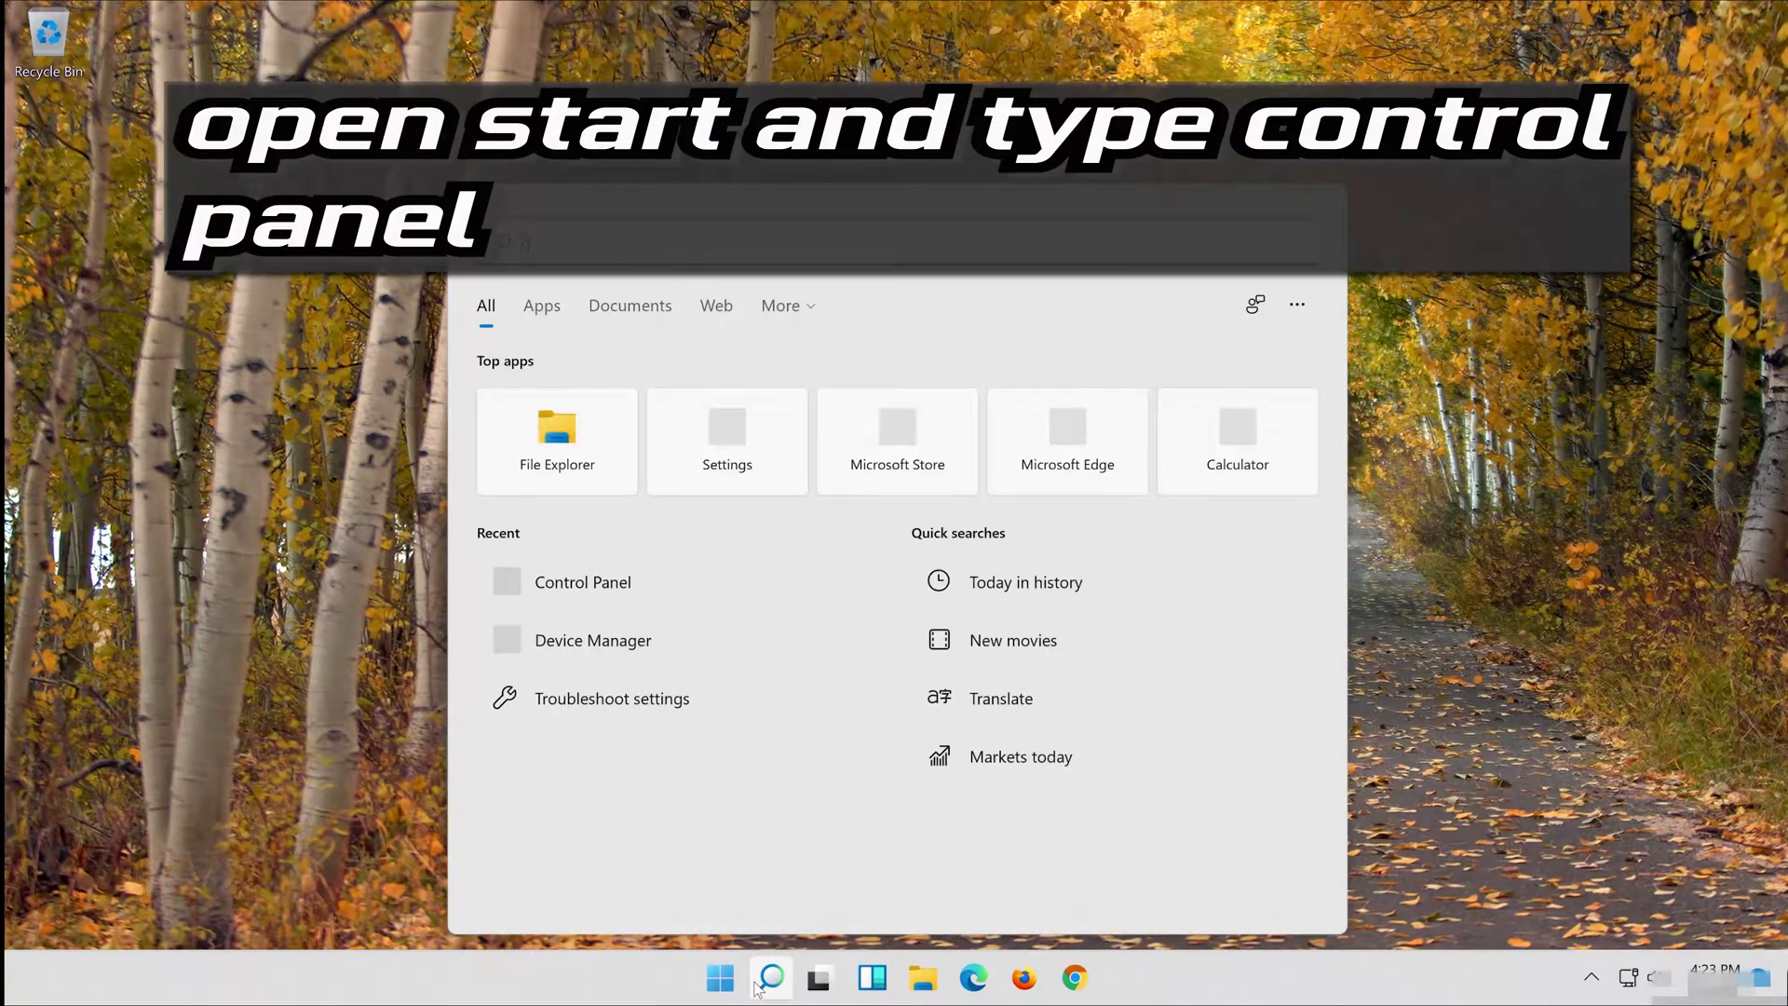
text(control panel)
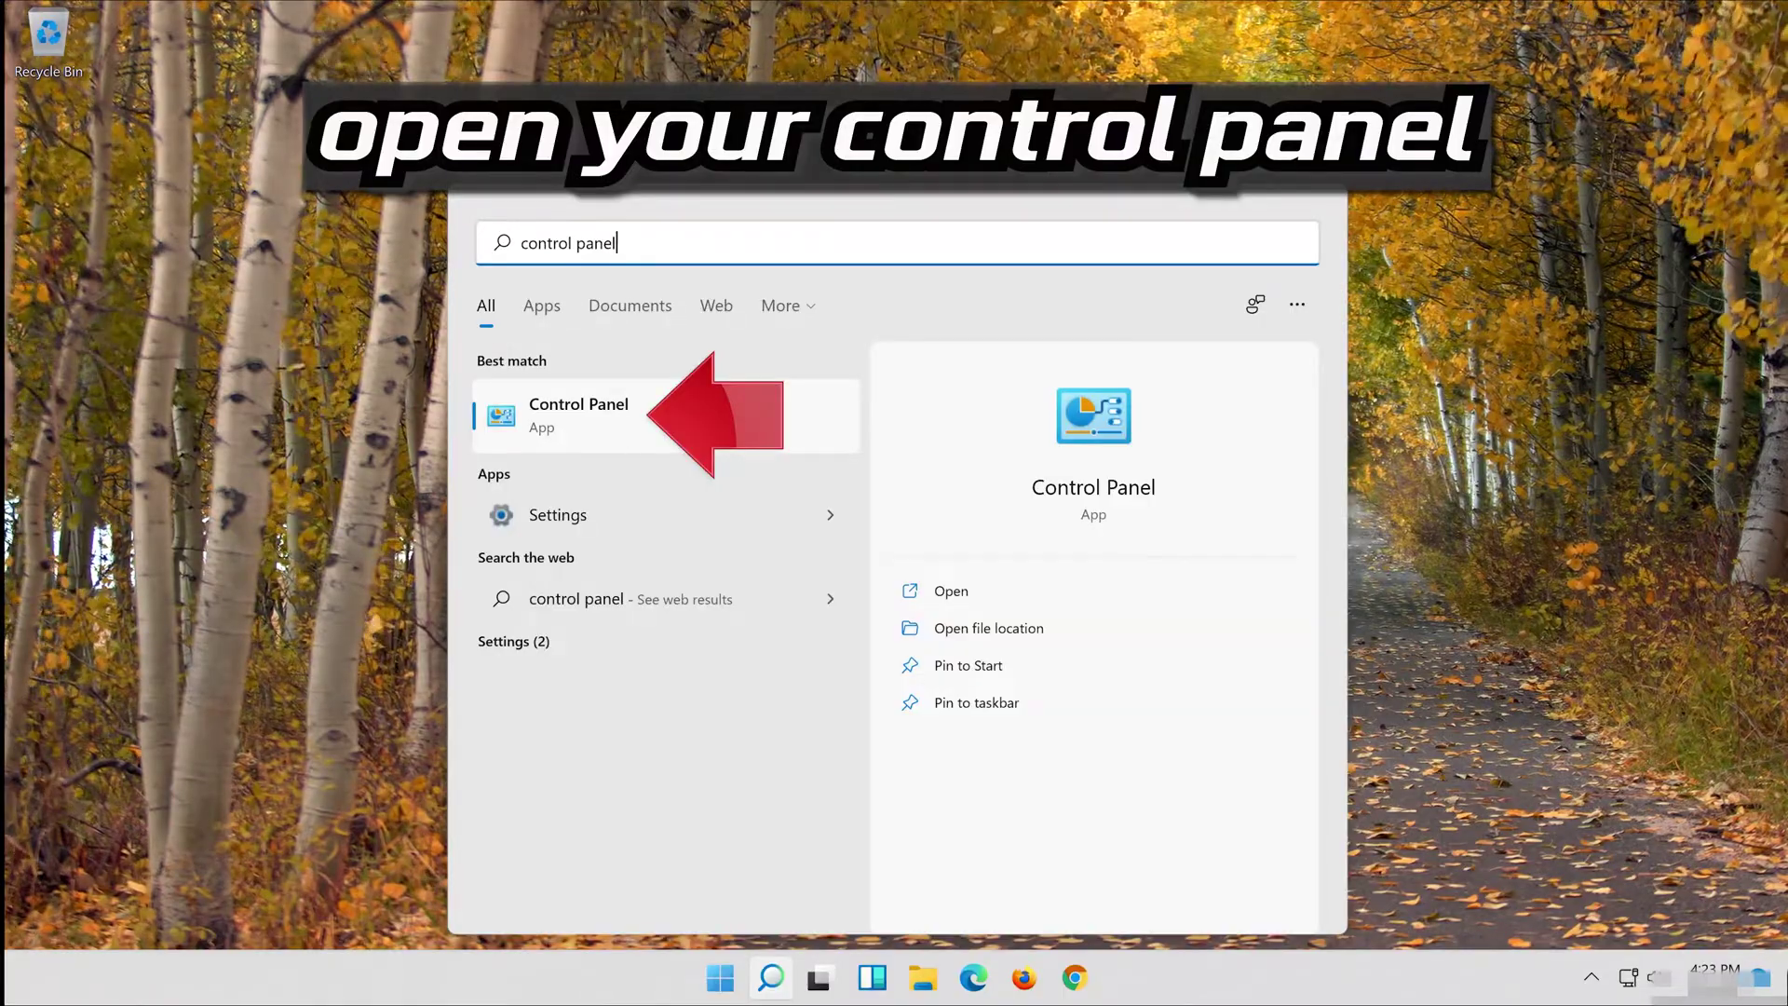
click(721, 405)
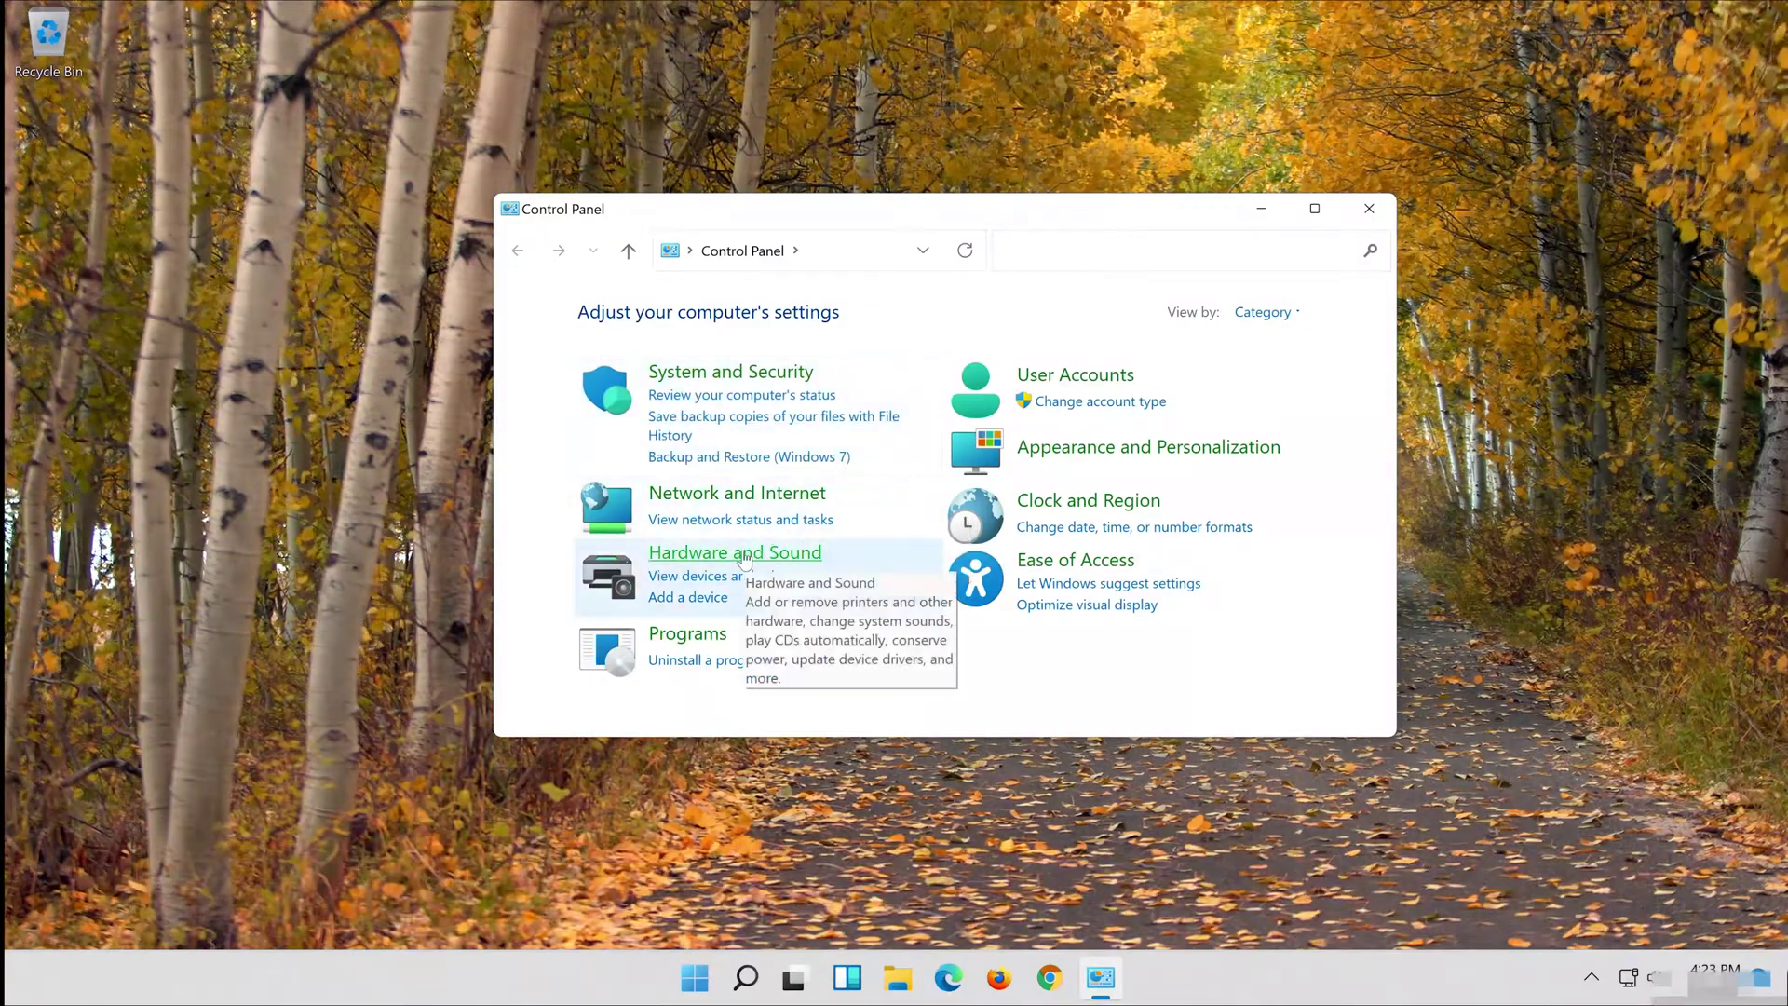
Step: Open the Sound dialog from Hardware and Sound, move it clear of the Control Panel window and close that window
click(745, 555)
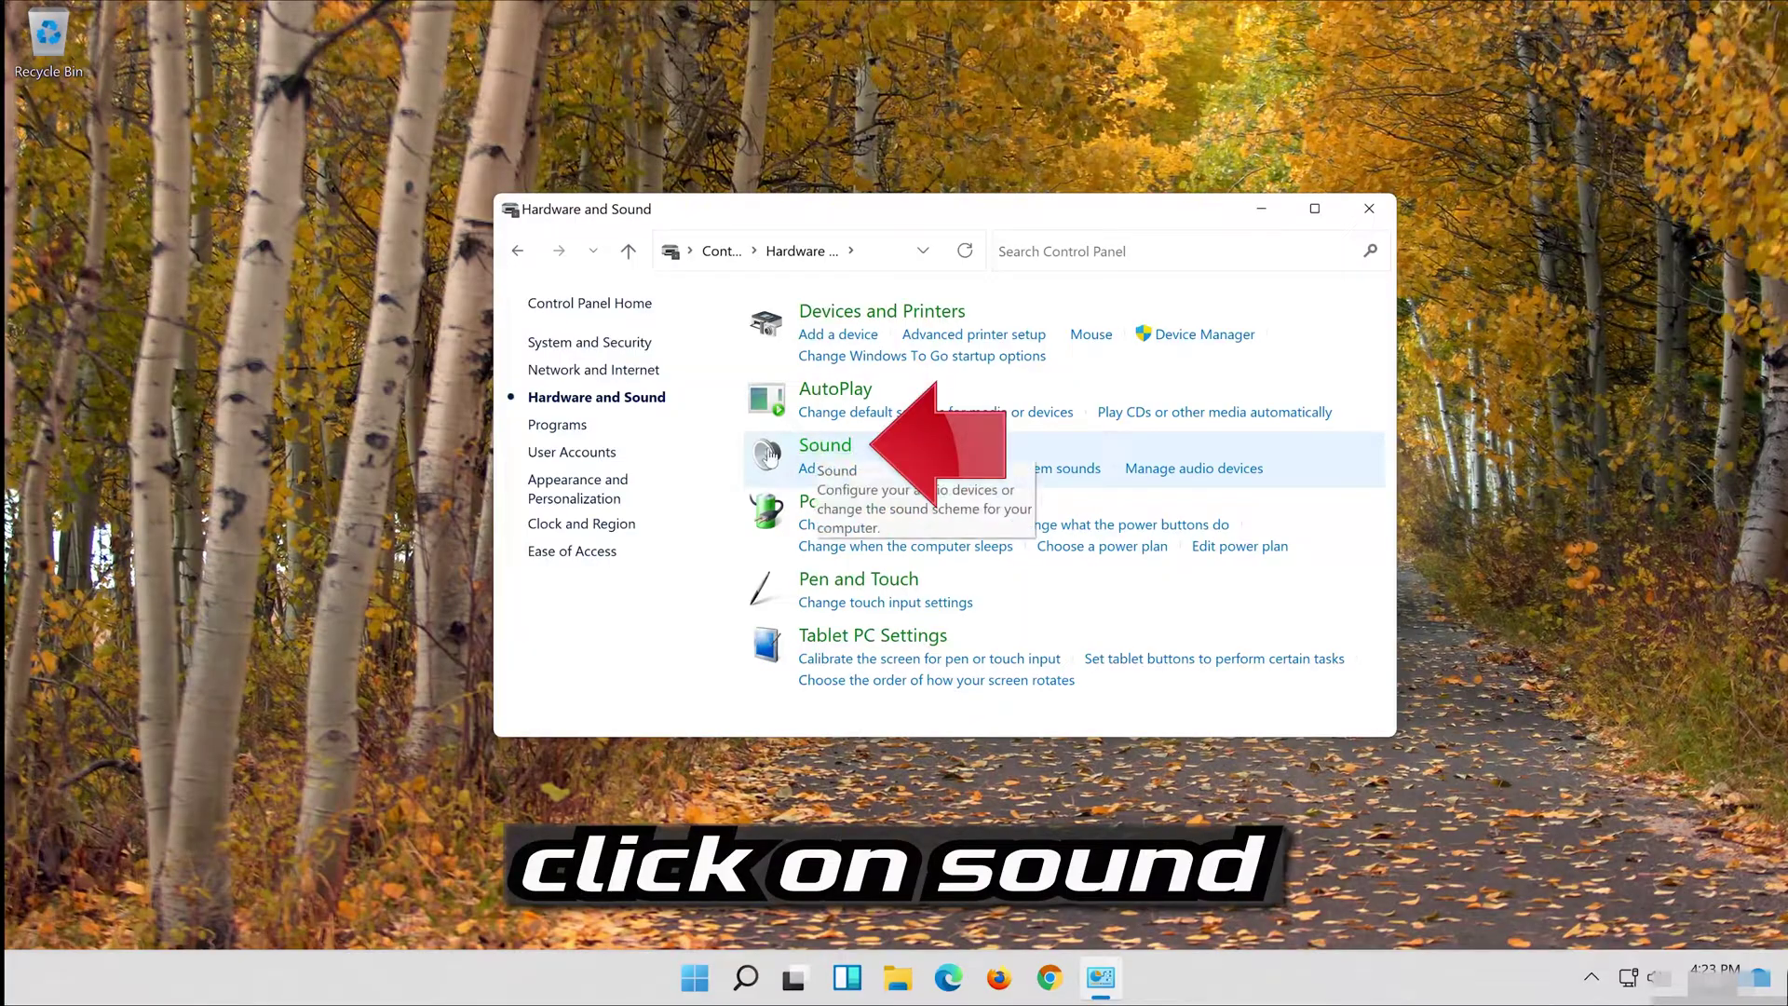
click(825, 446)
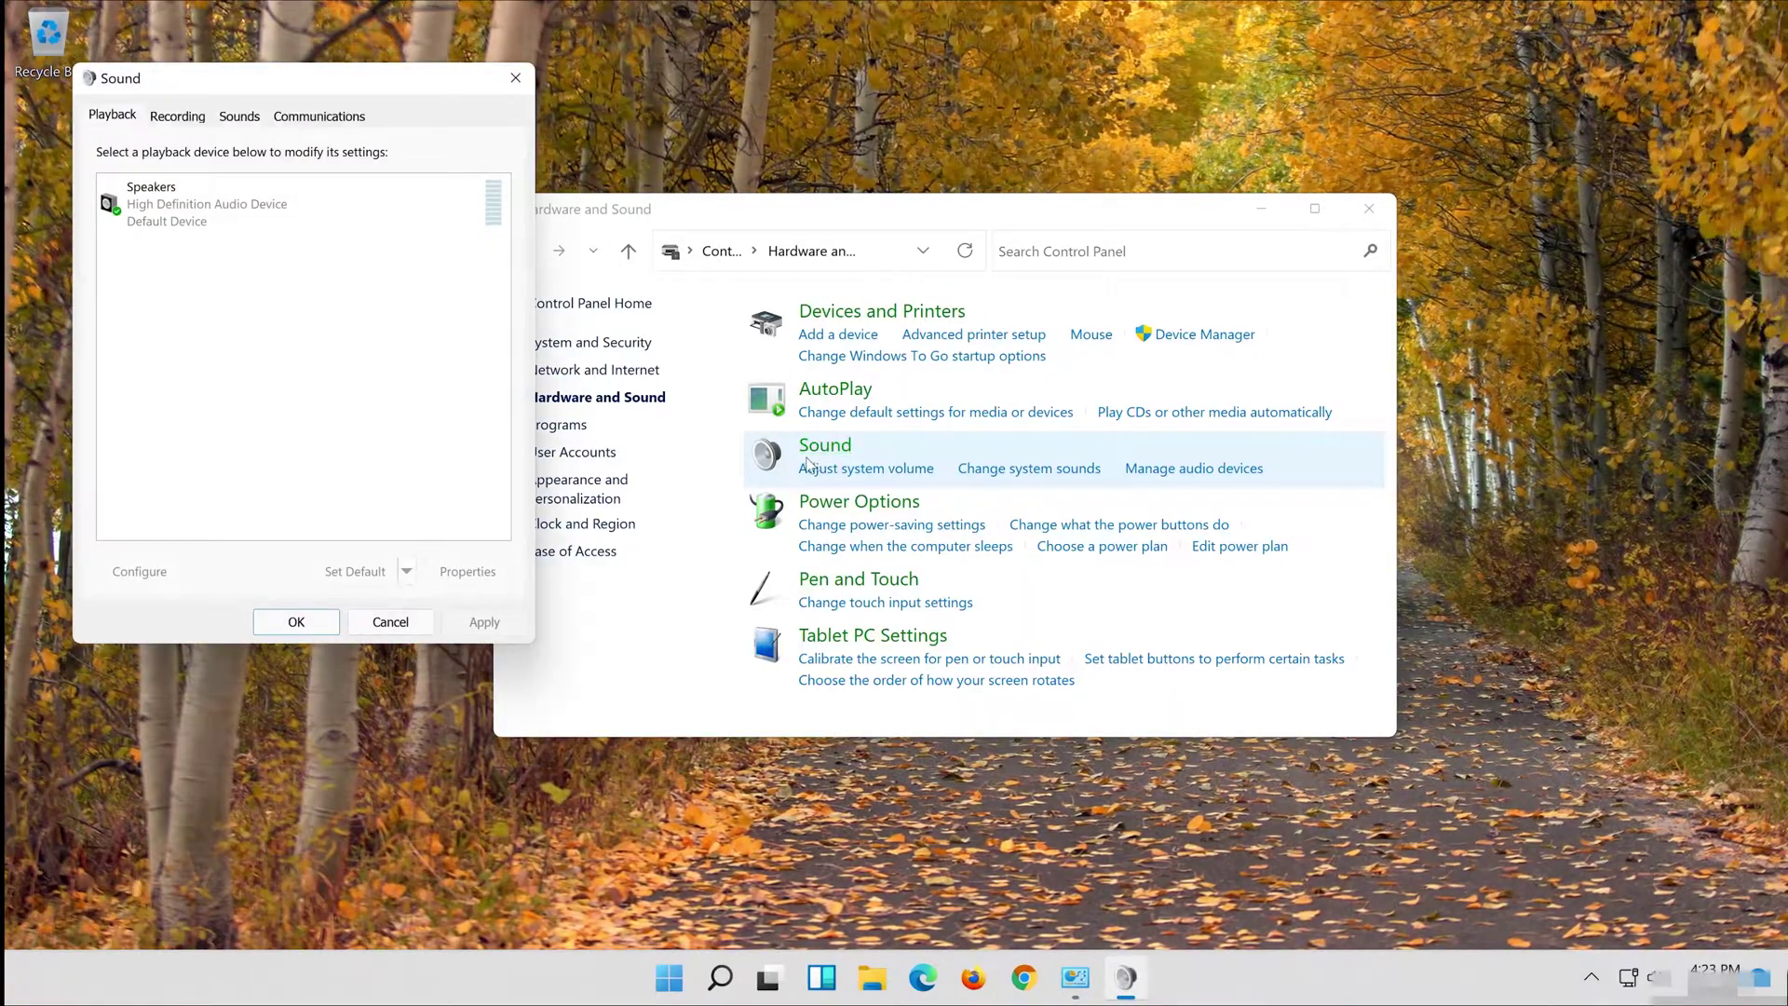
drag(338, 78, 979, 167)
click(1370, 208)
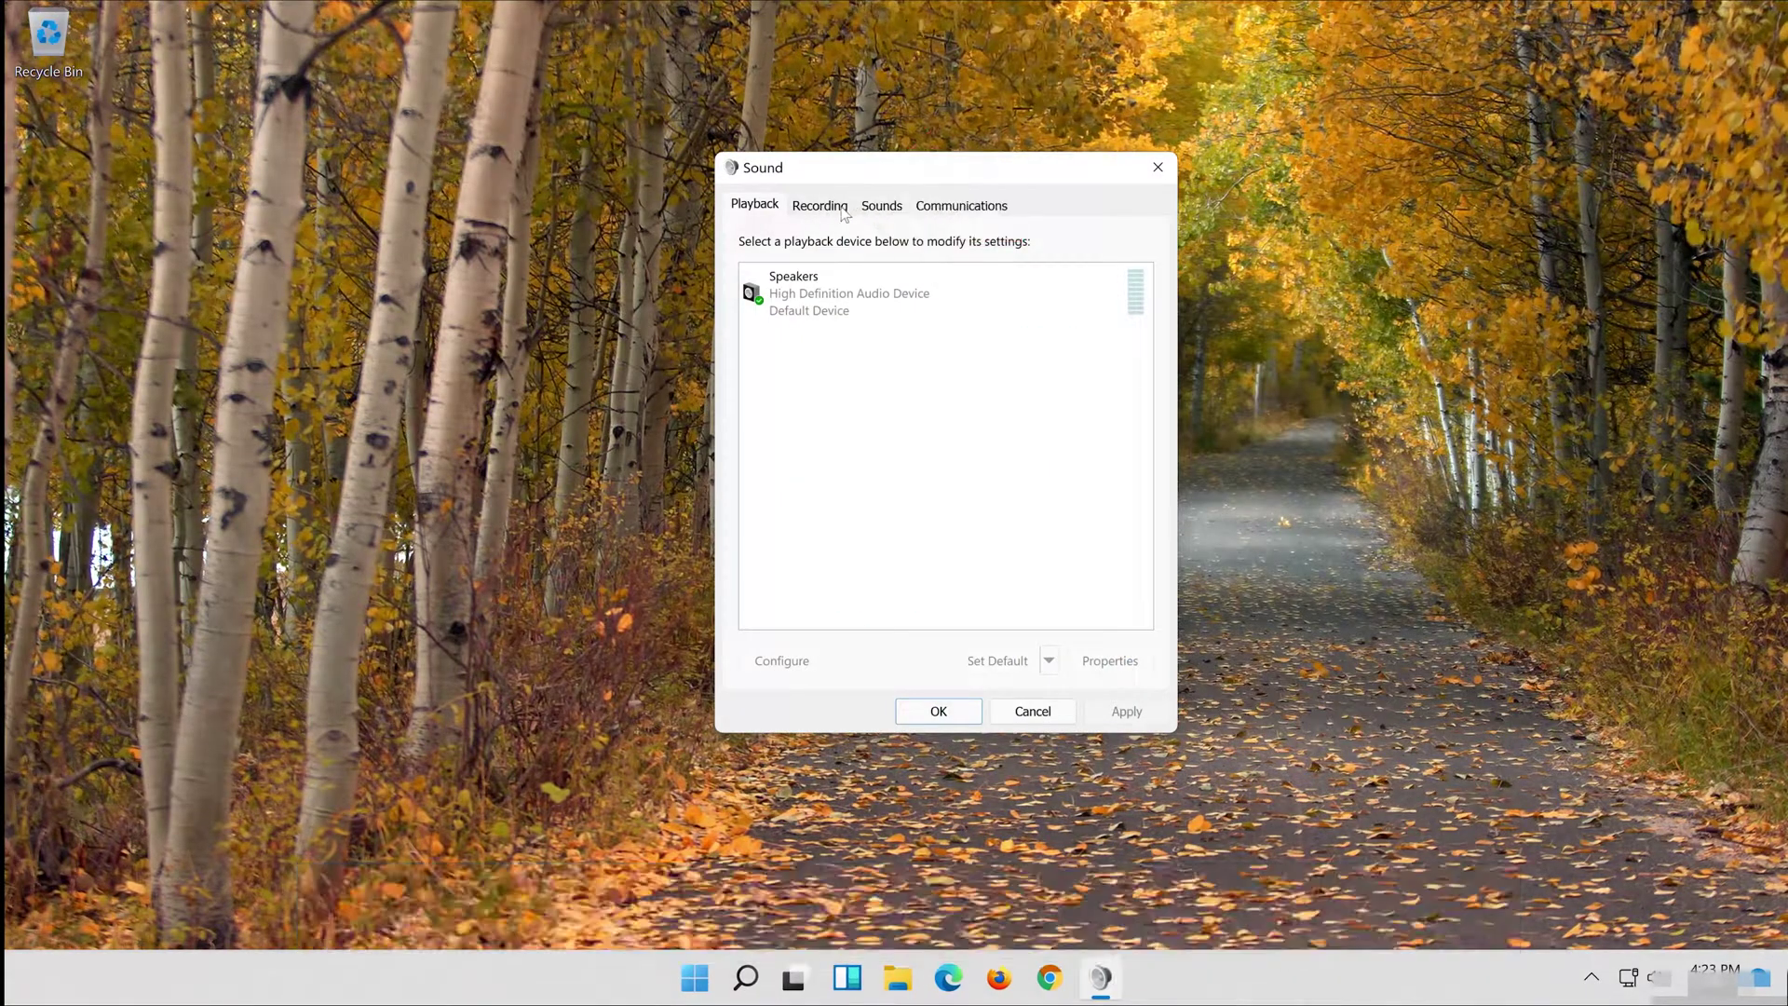
Step: Open the properties of the default Microphone among the recording devices and move the properties dialog up
click(819, 216)
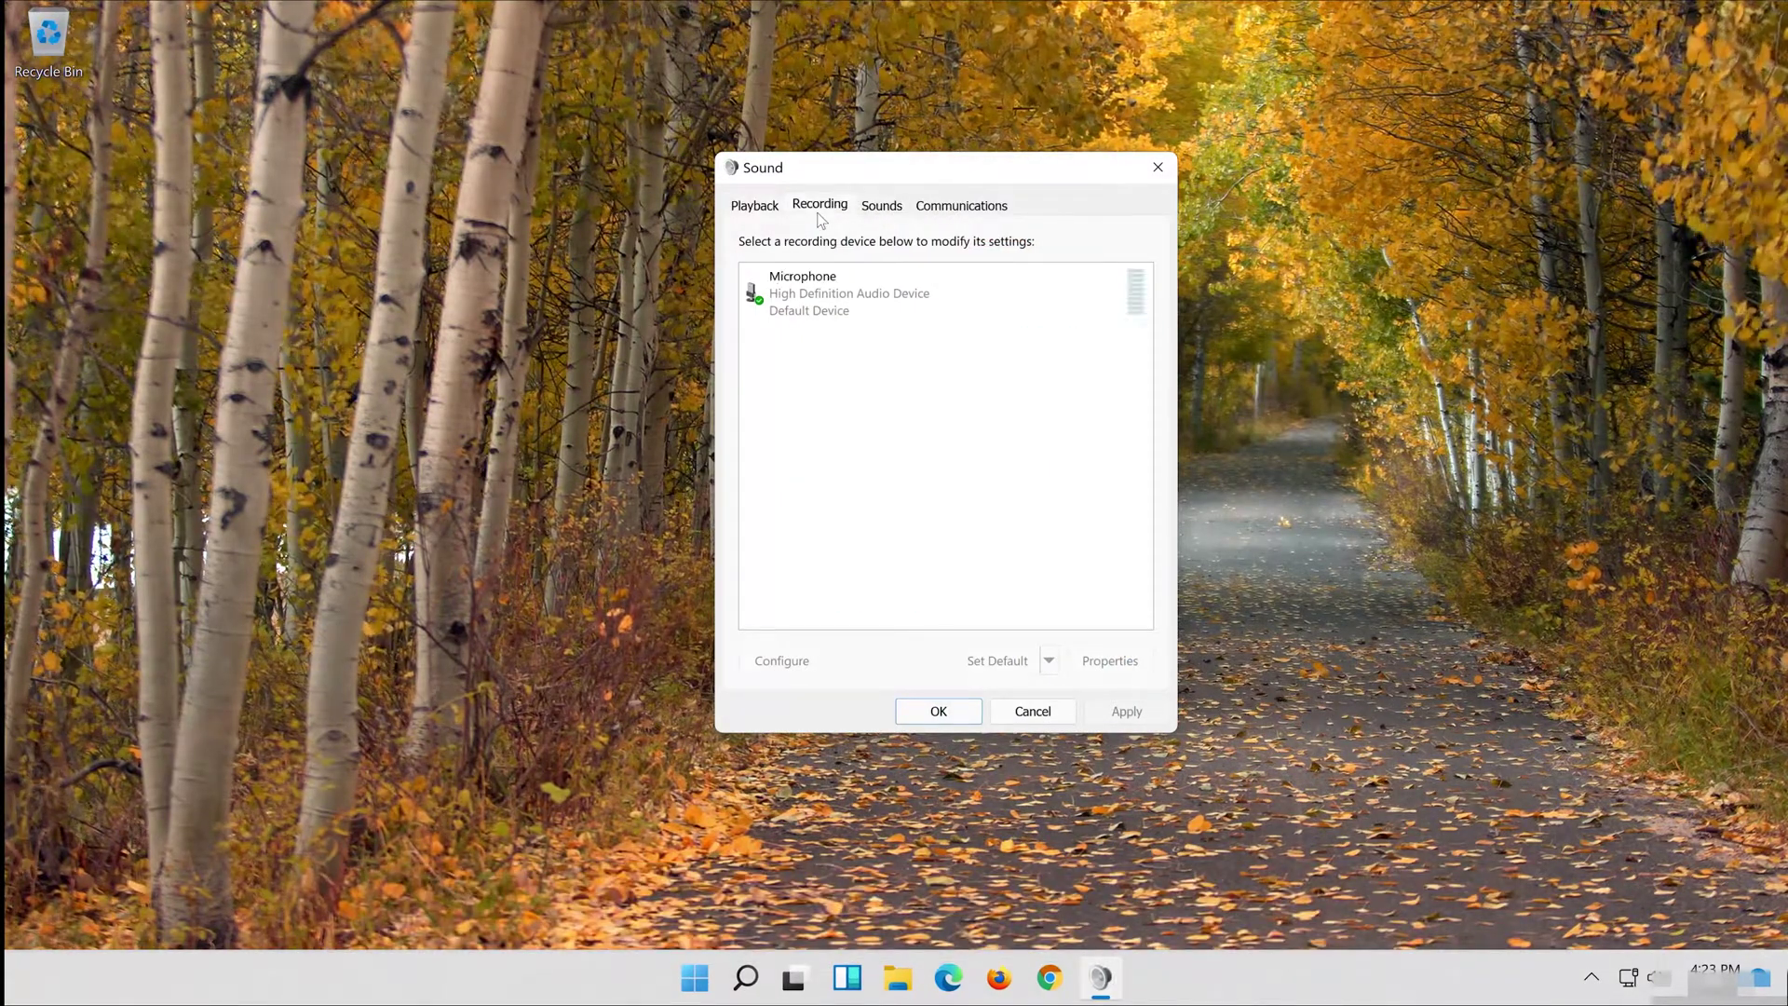
click(832, 294)
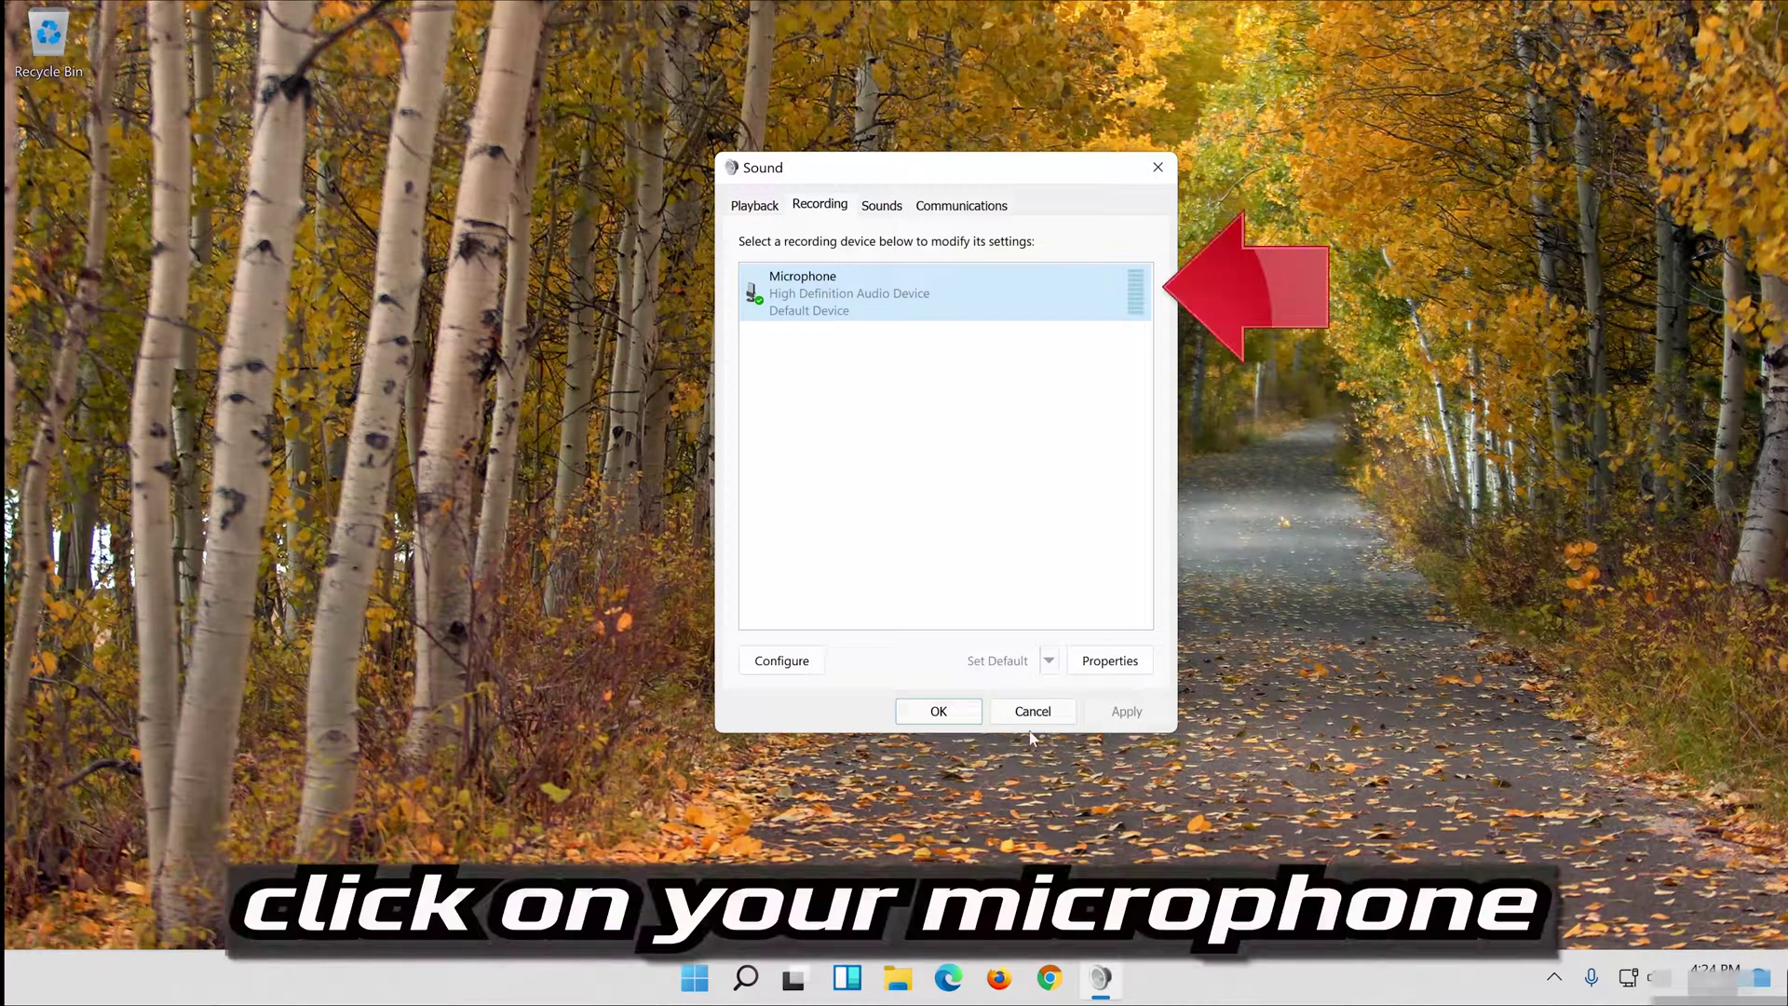
click(1108, 661)
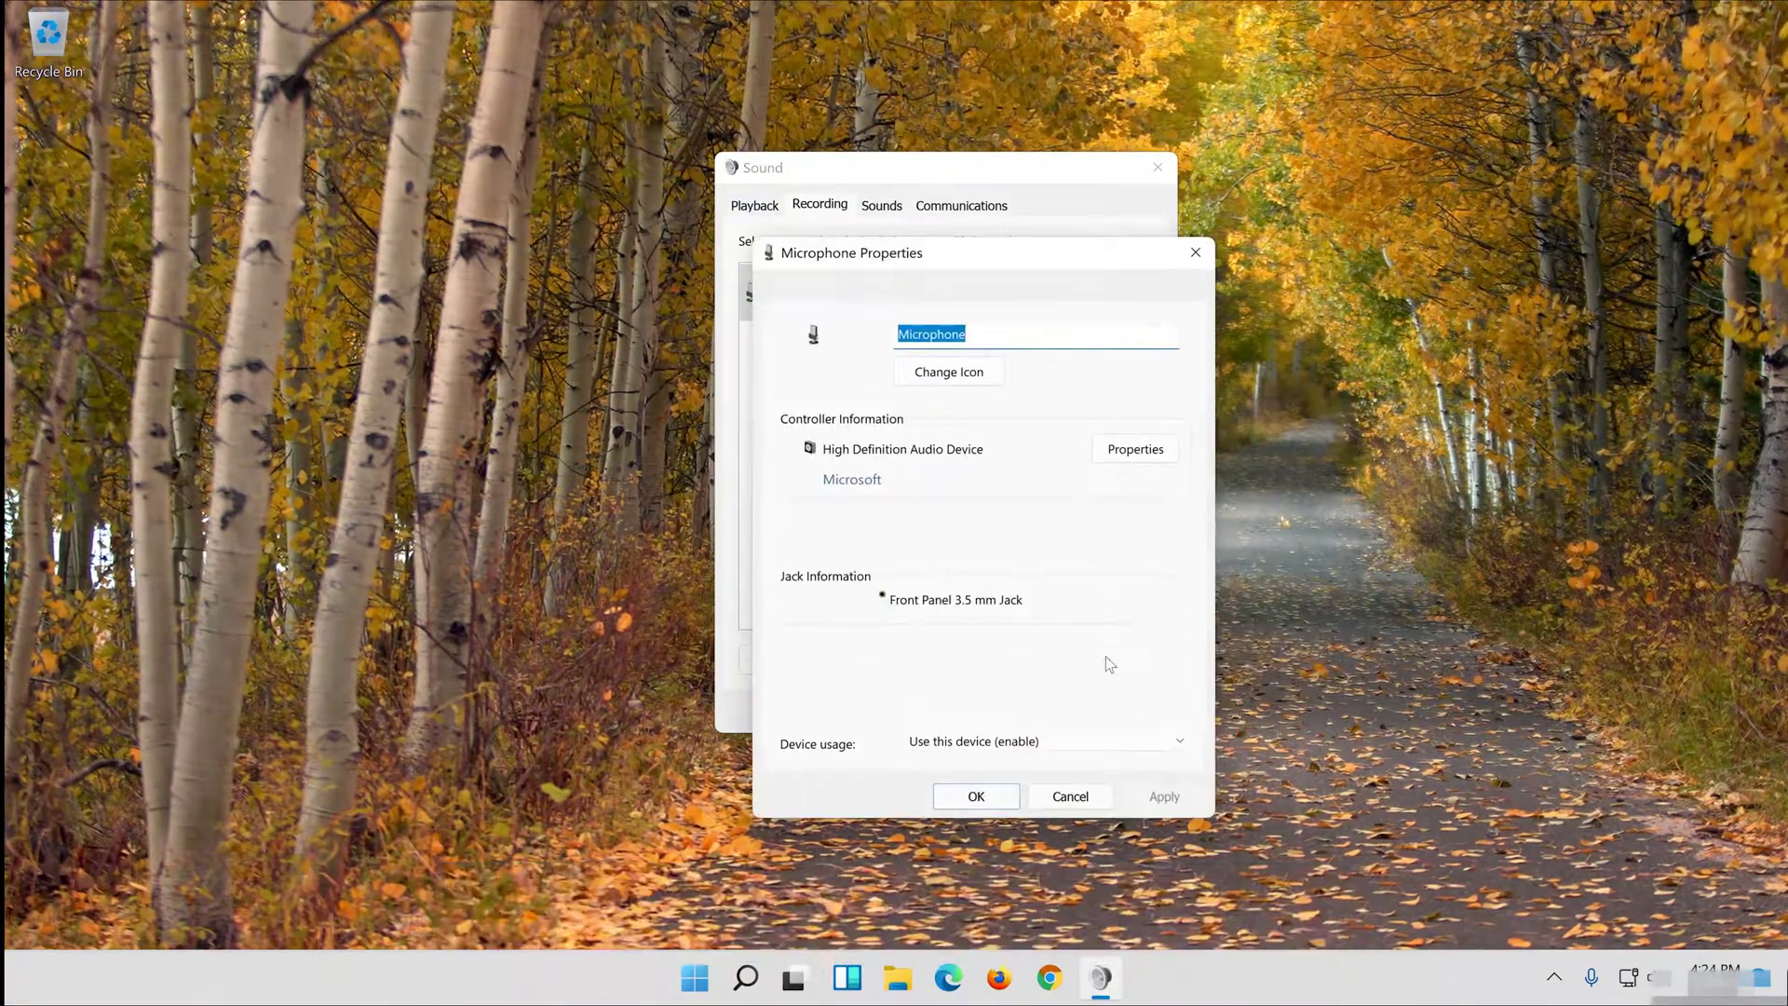
drag(1045, 242, 1026, 138)
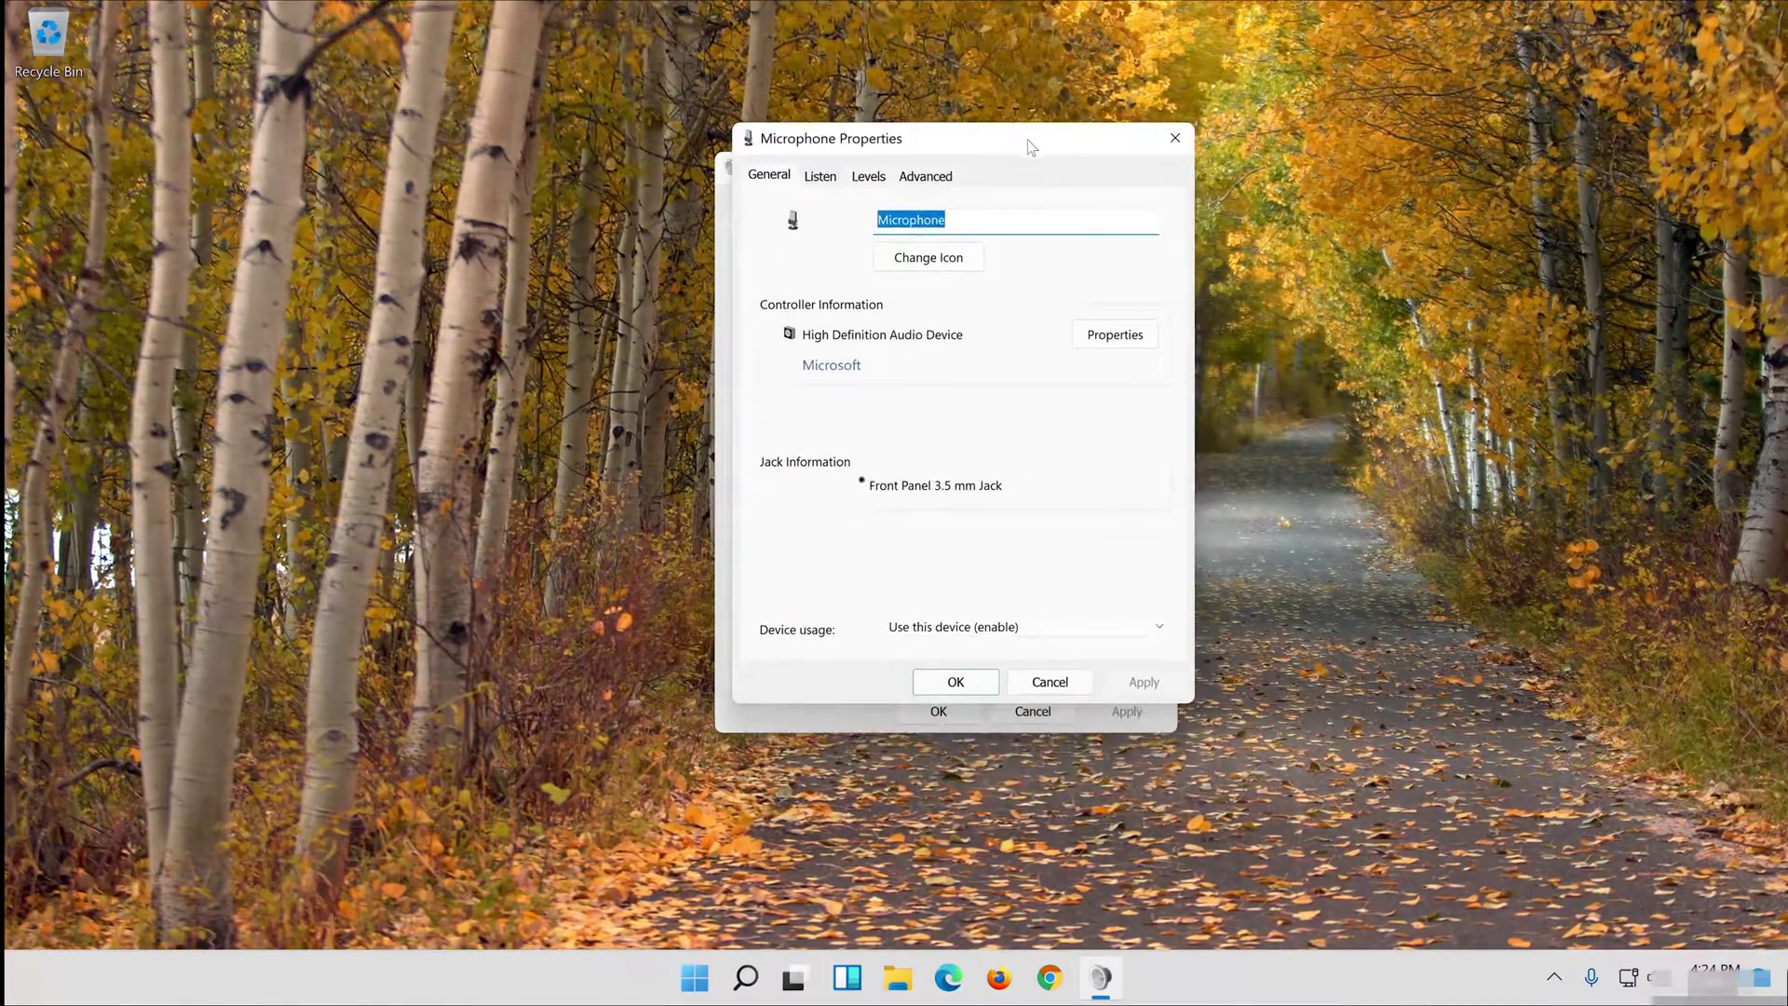
Step: Set the Microphone volume level to 100 and accept both the Microphone Properties and Sound dialogs
click(873, 179)
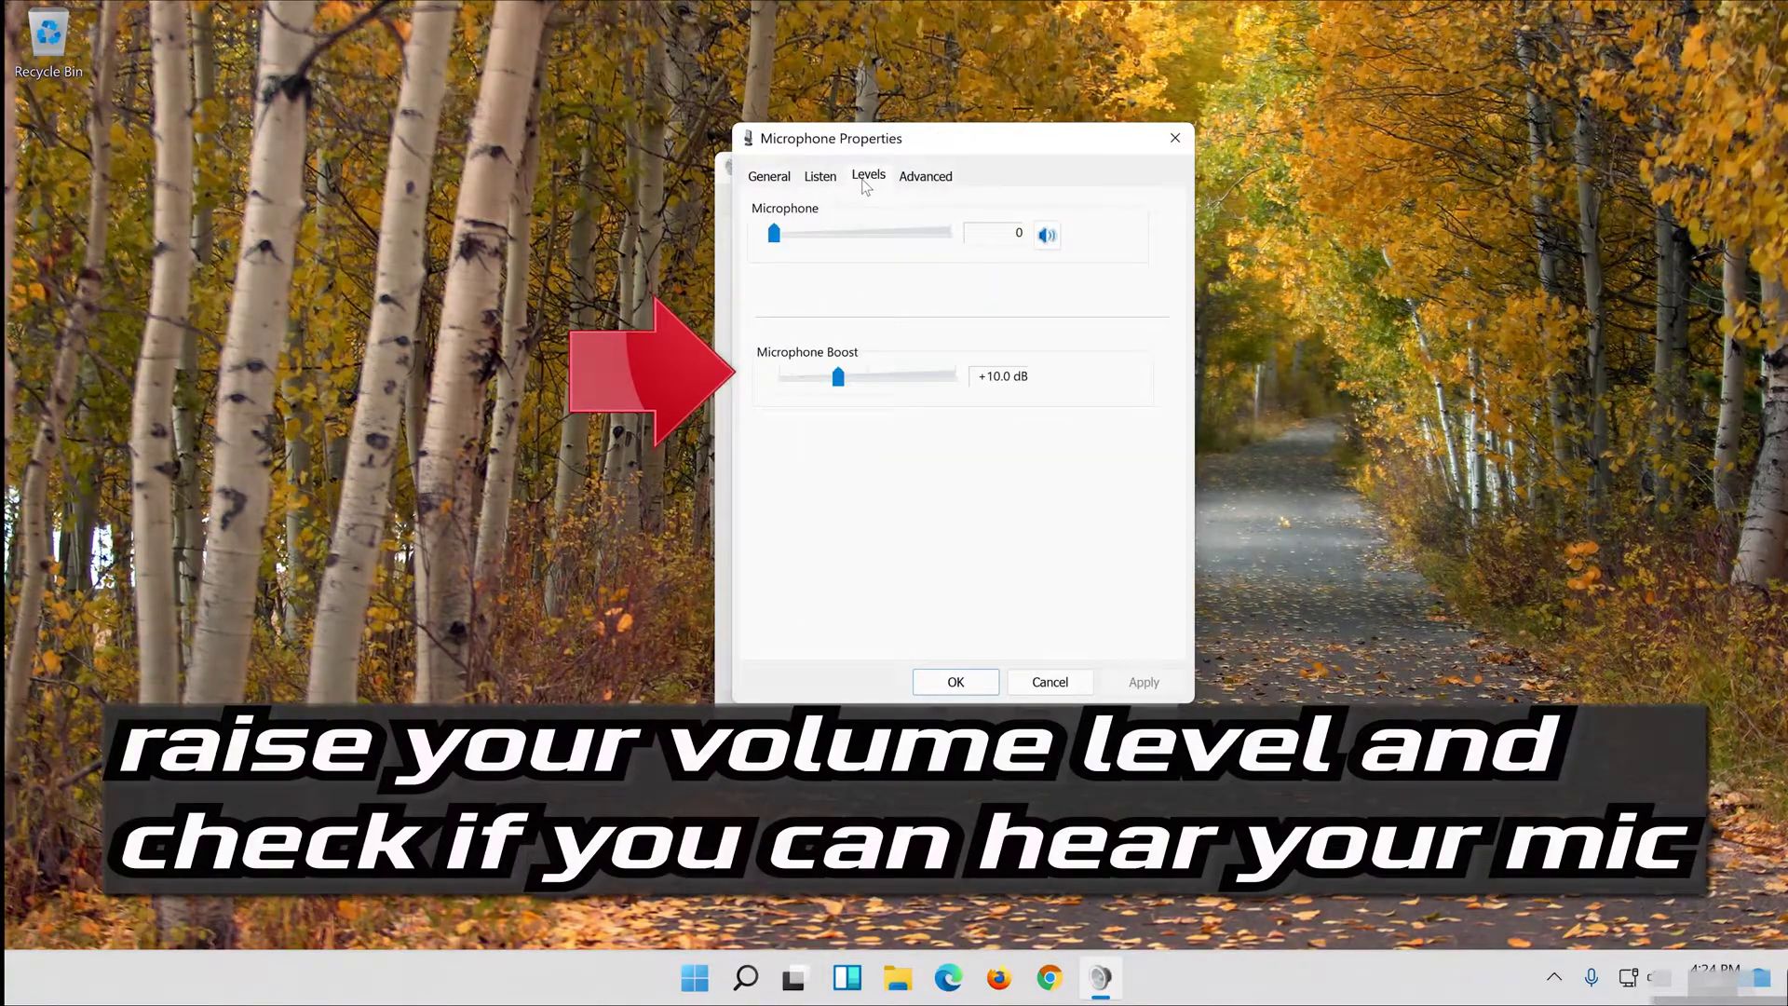
drag(773, 235, 958, 240)
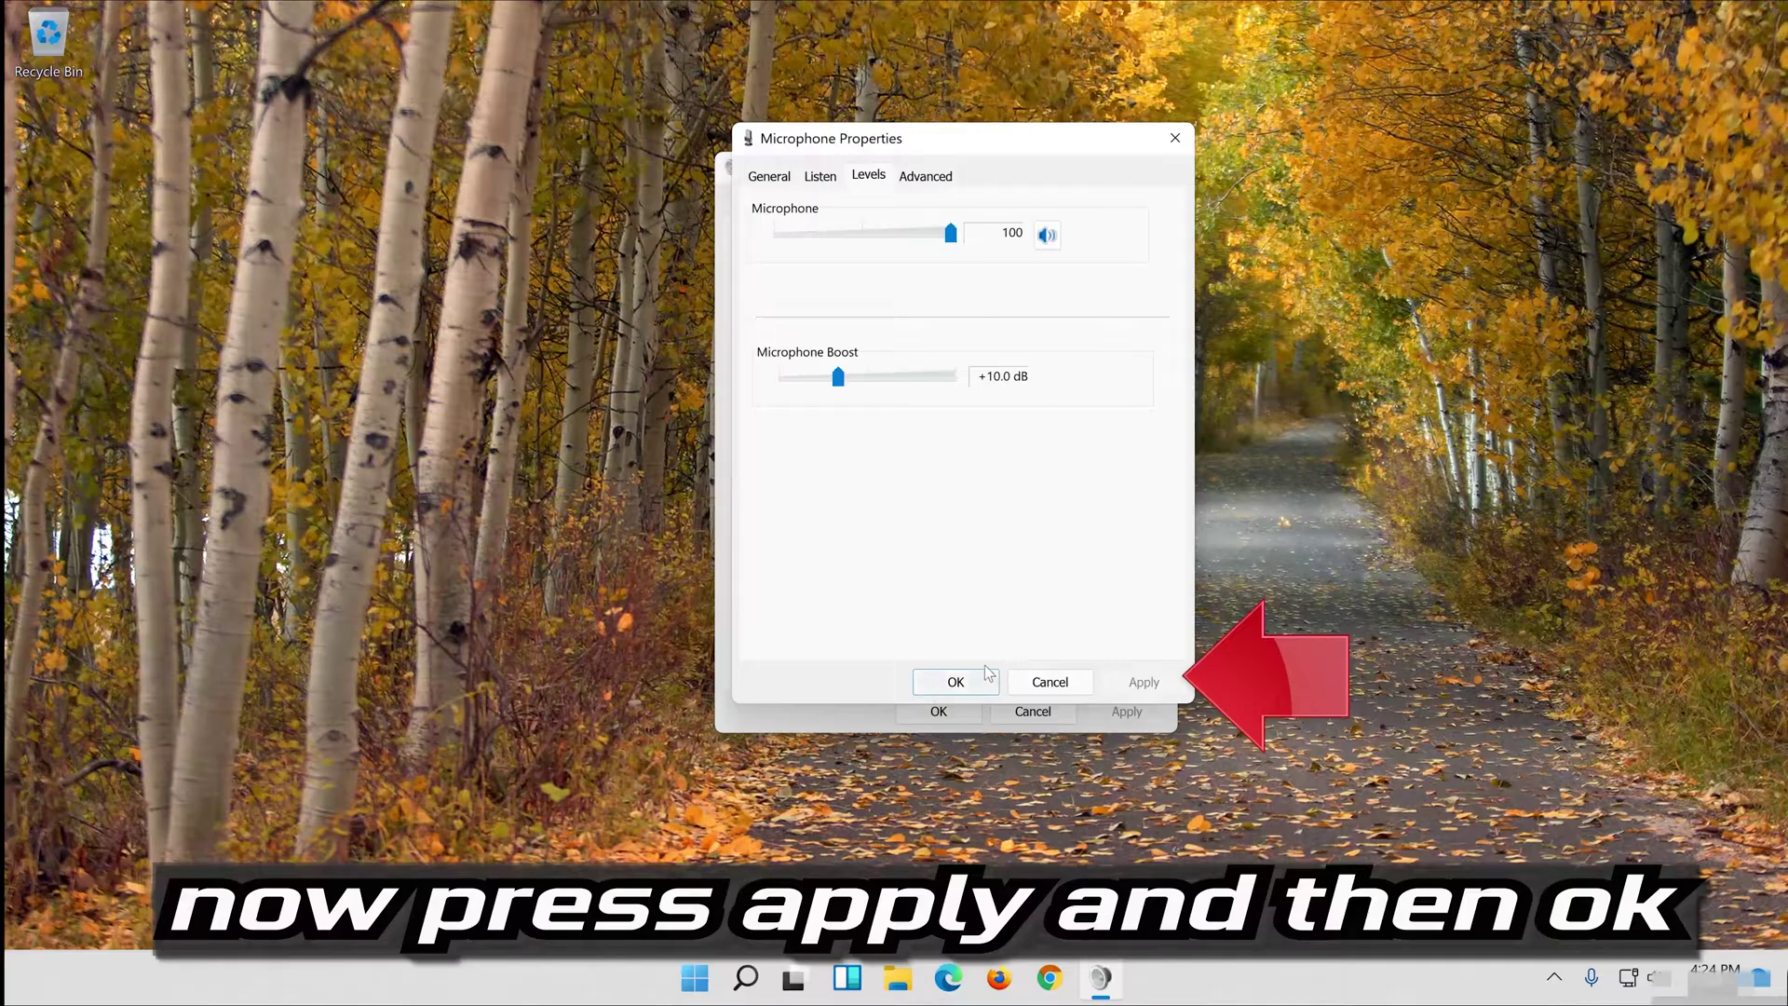
click(936, 686)
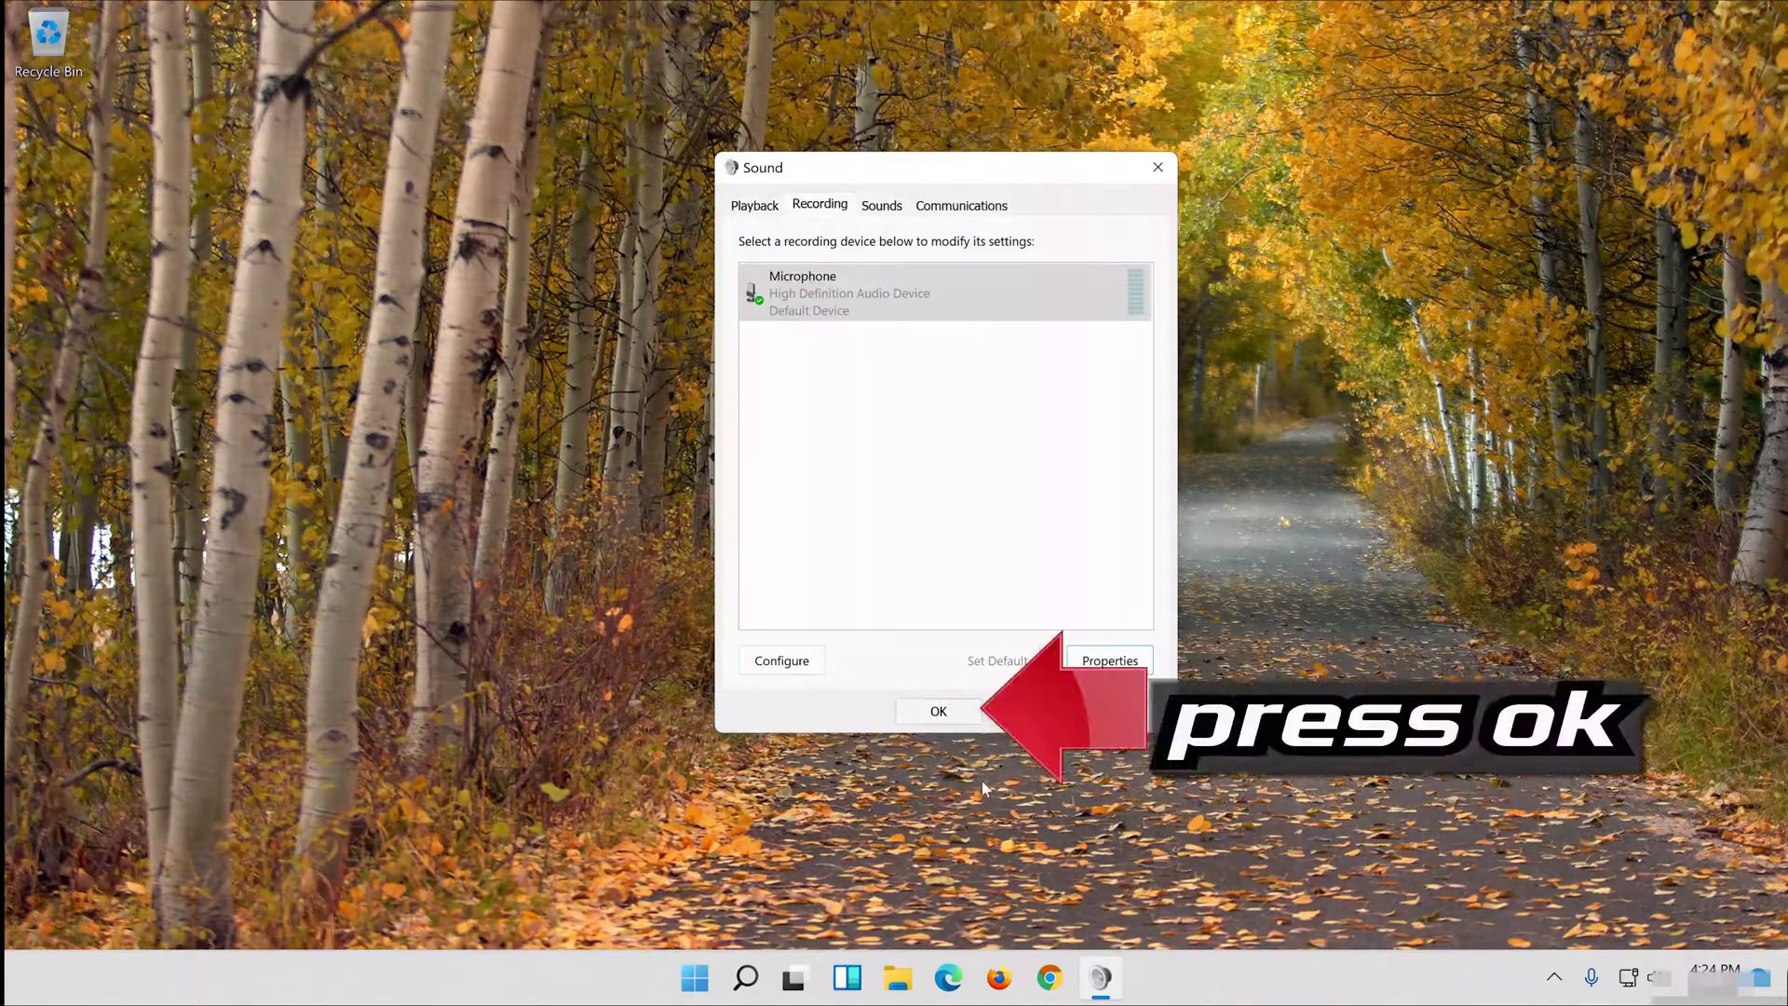
click(941, 710)
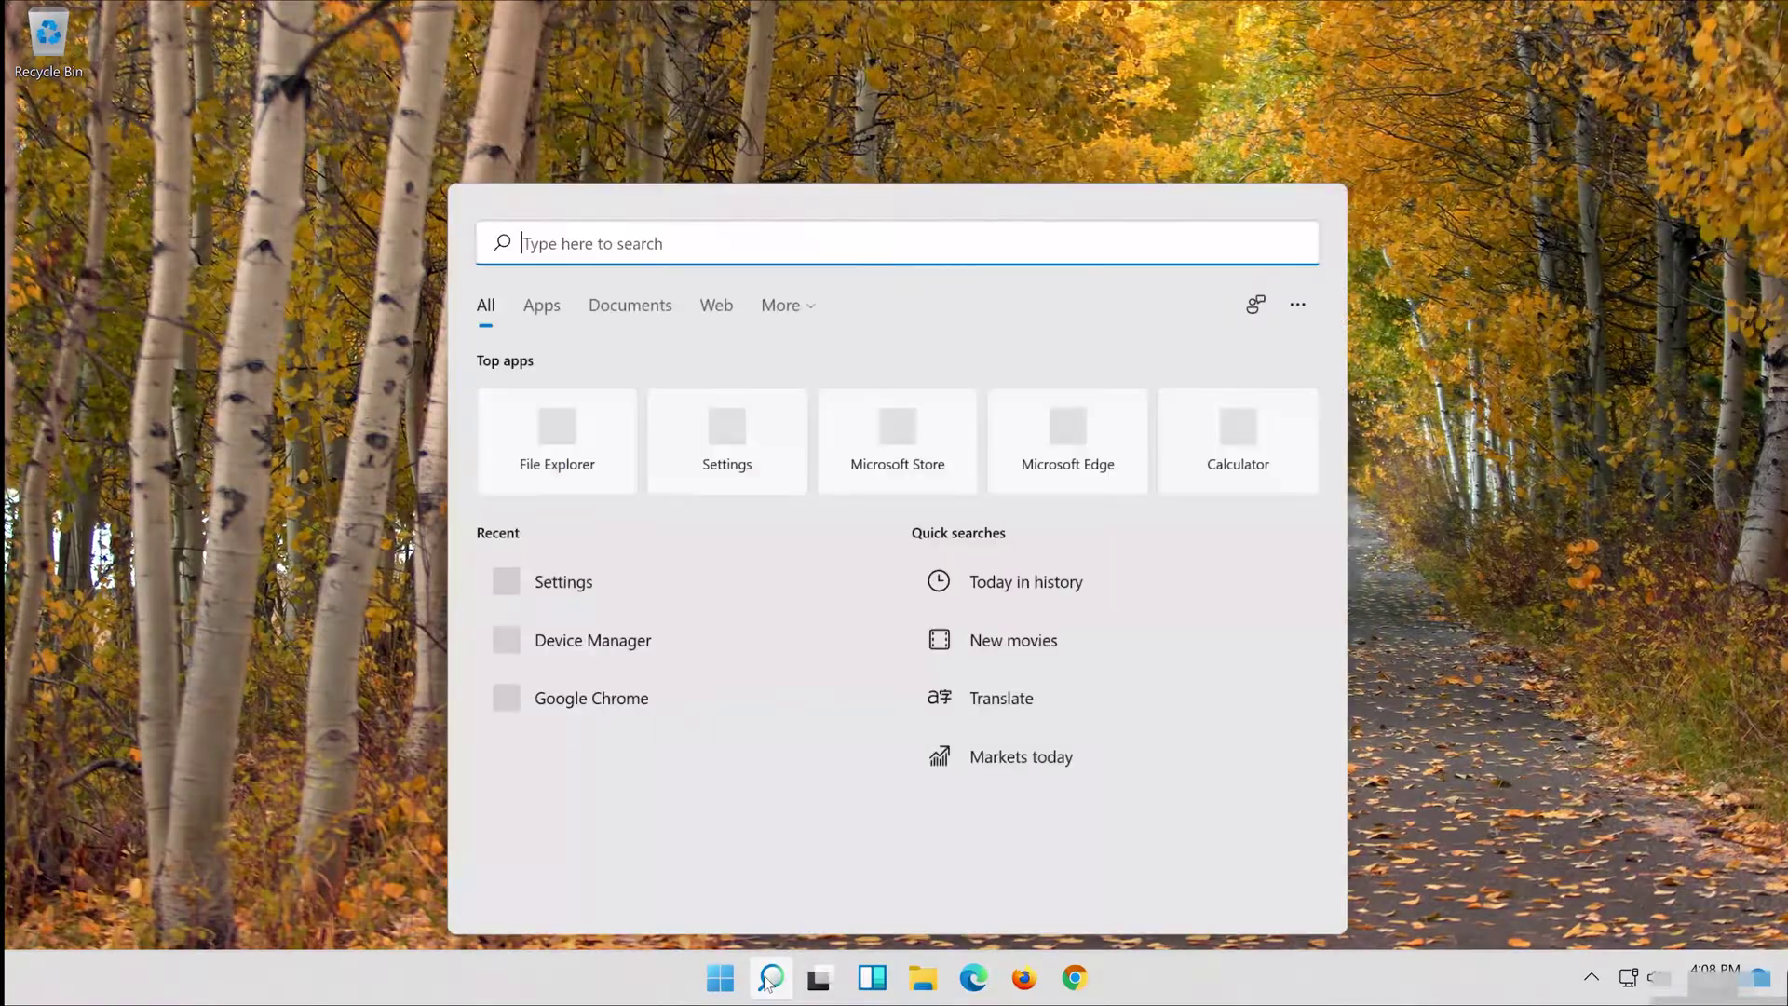
Step: Search Windows for "device manager" and open Device Manager
text(devic)
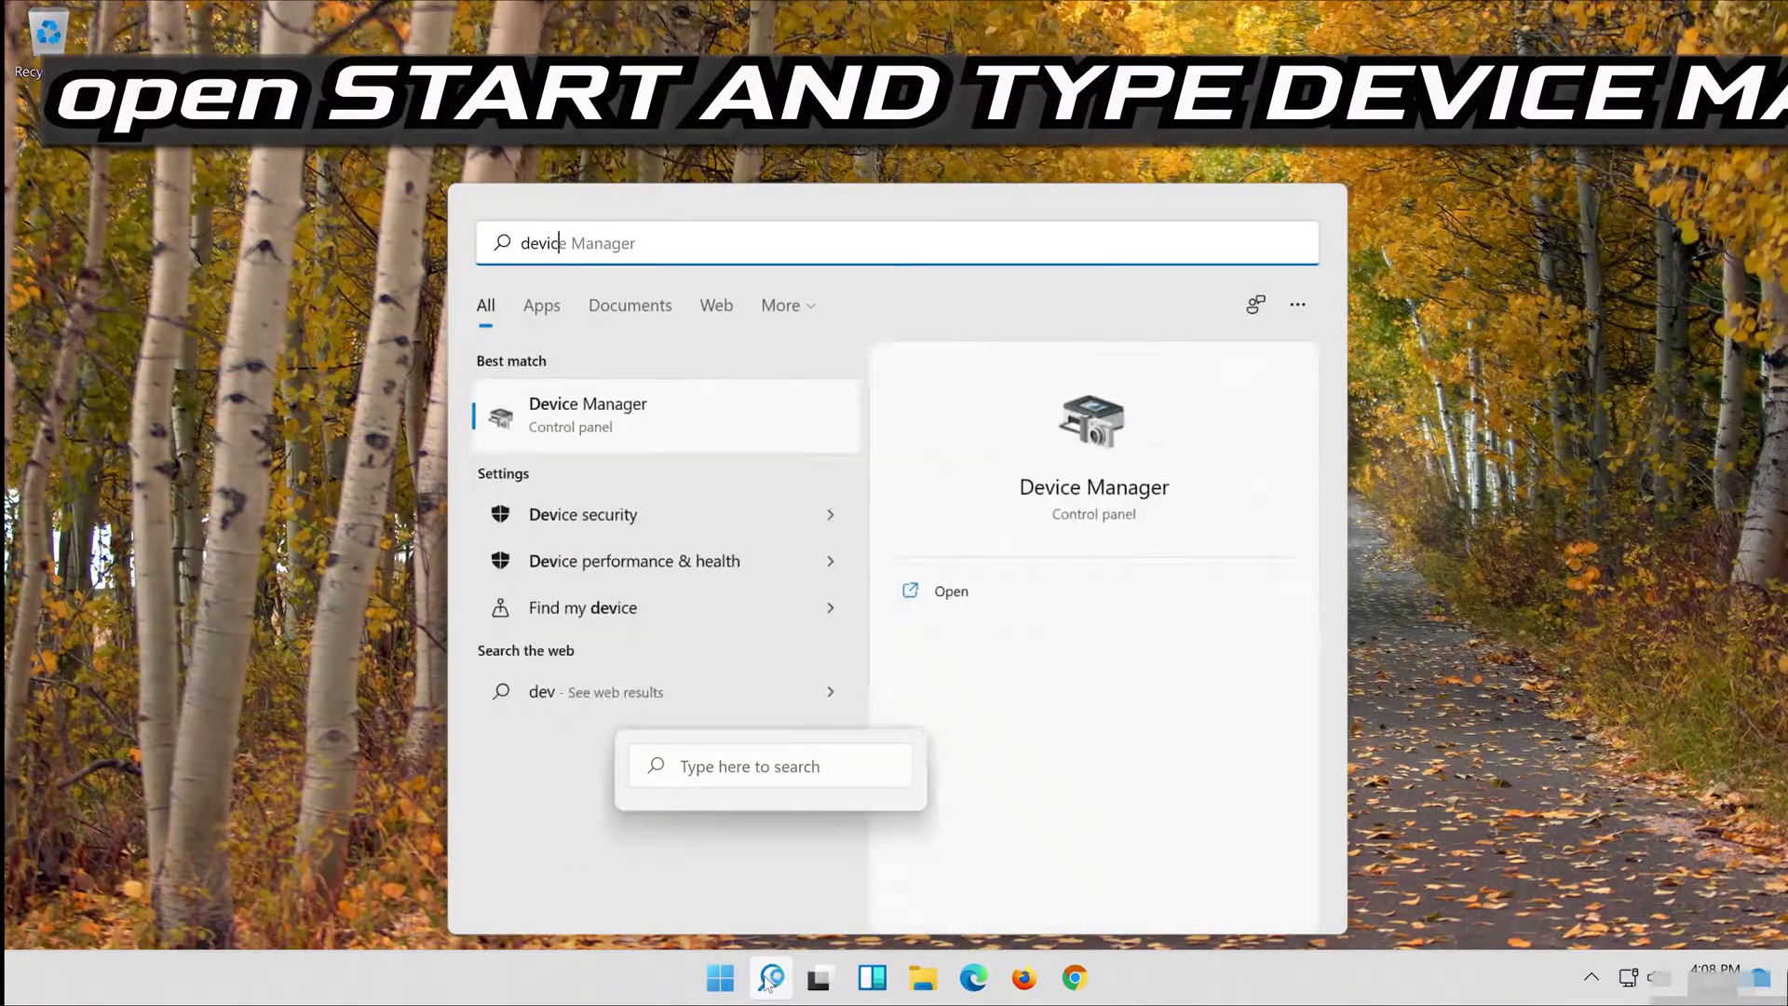
text(e manager)
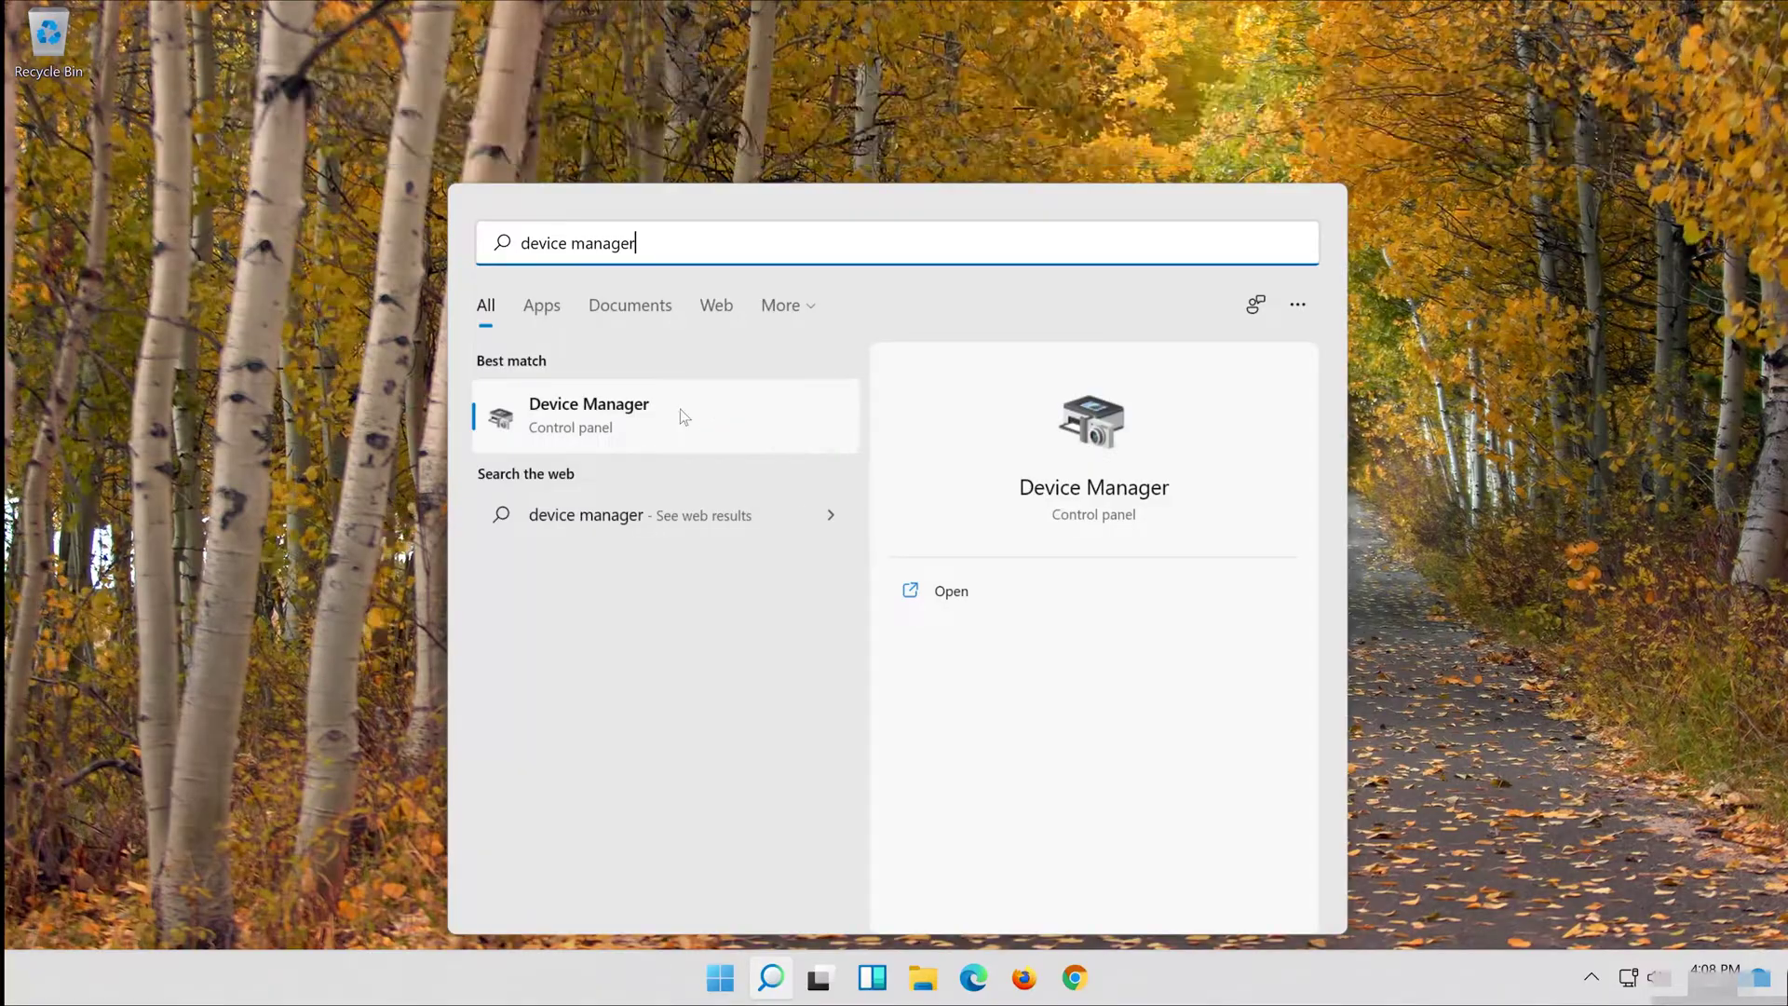
click(680, 410)
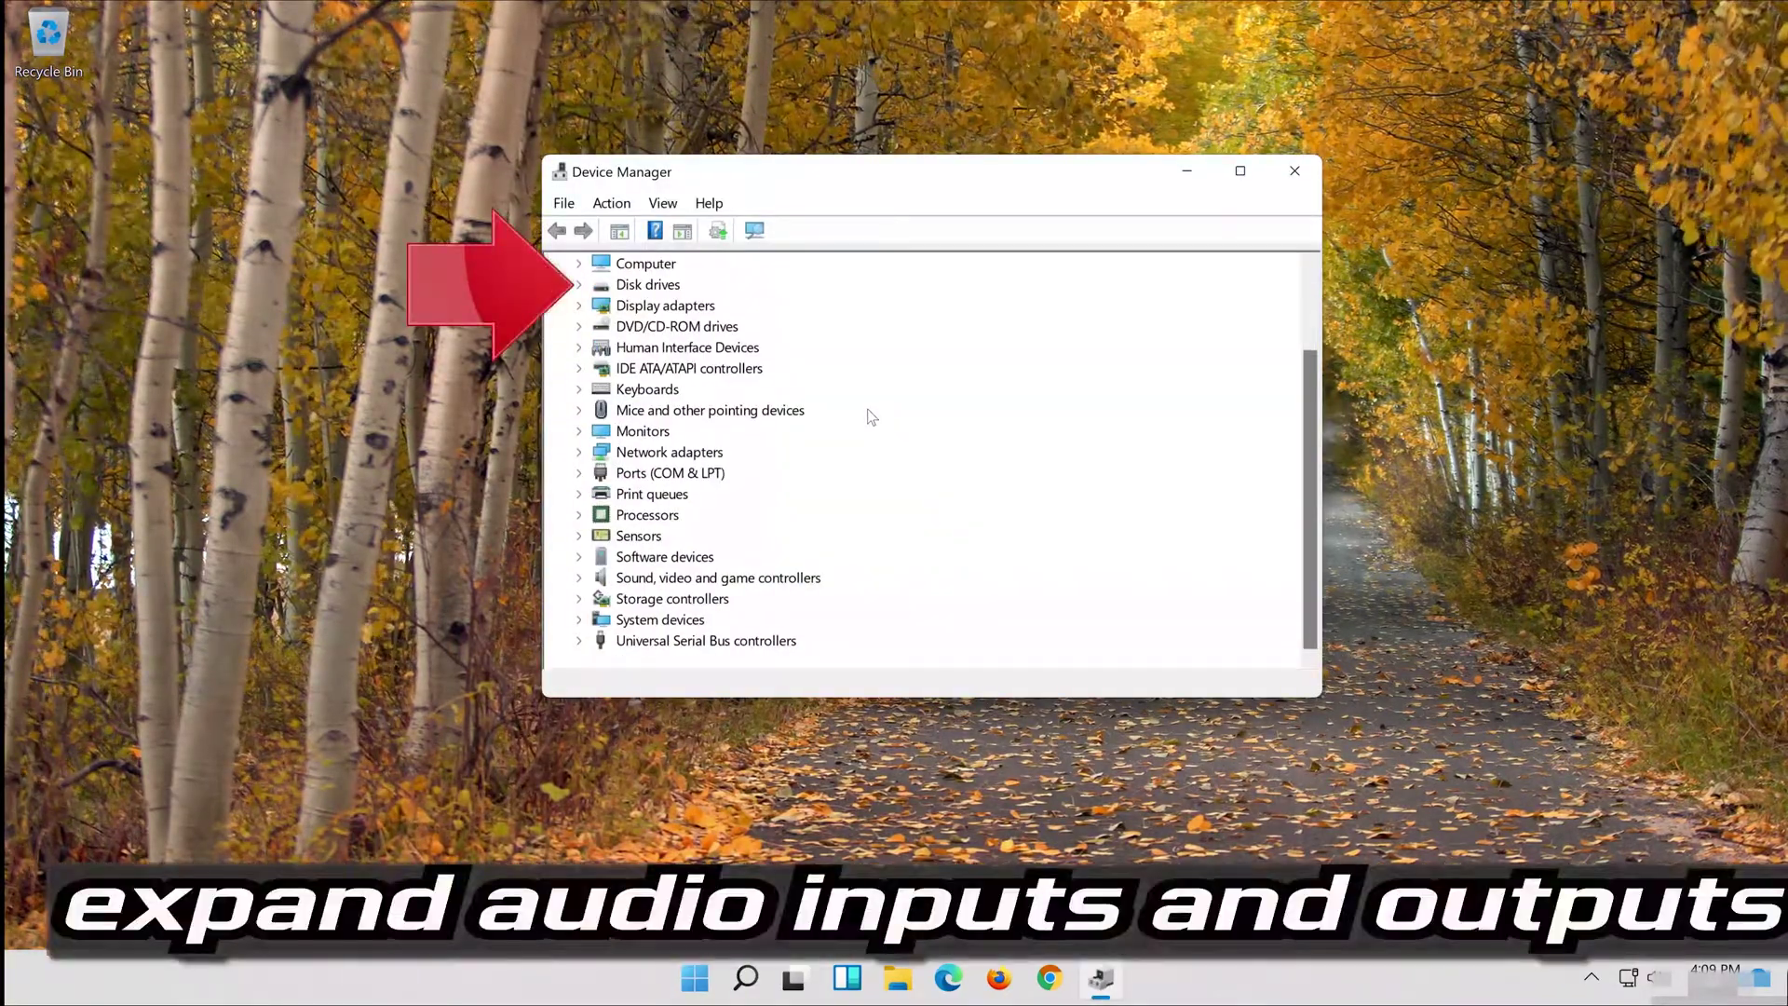
Step: Expand Audio inputs and outputs and open the properties of the Microphone (High Definition Audio Device)
scroll(871, 417, up, 2)
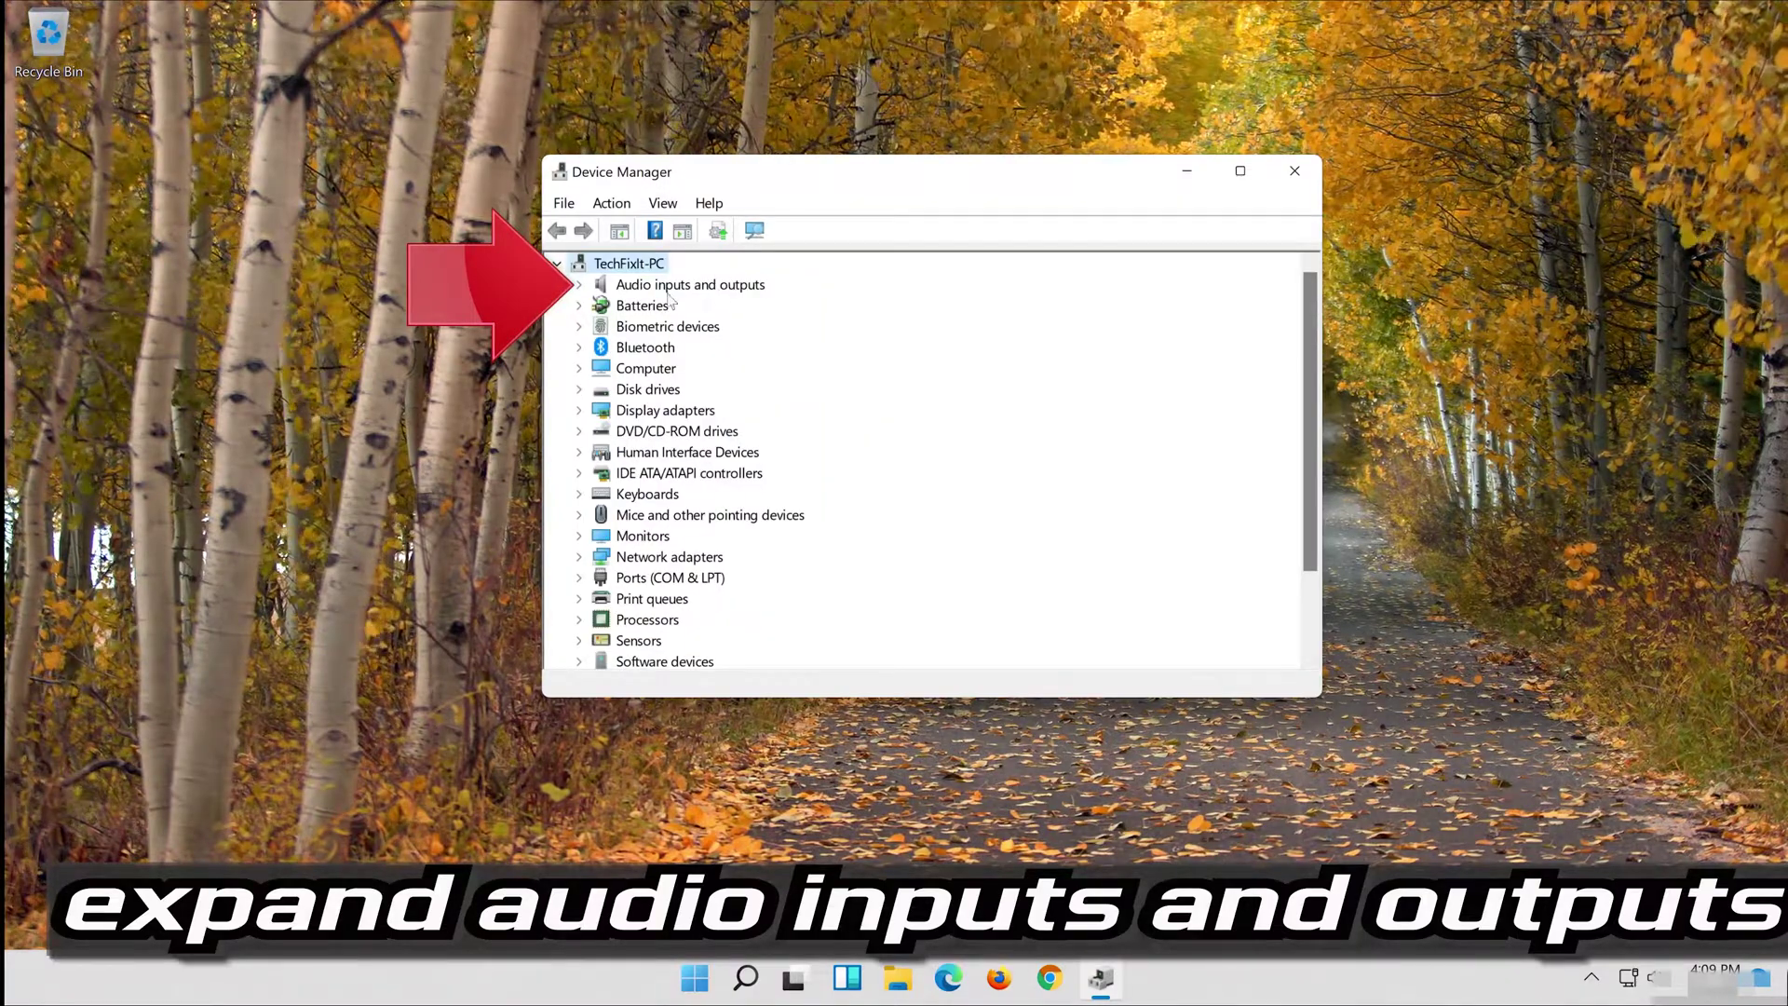
click(578, 284)
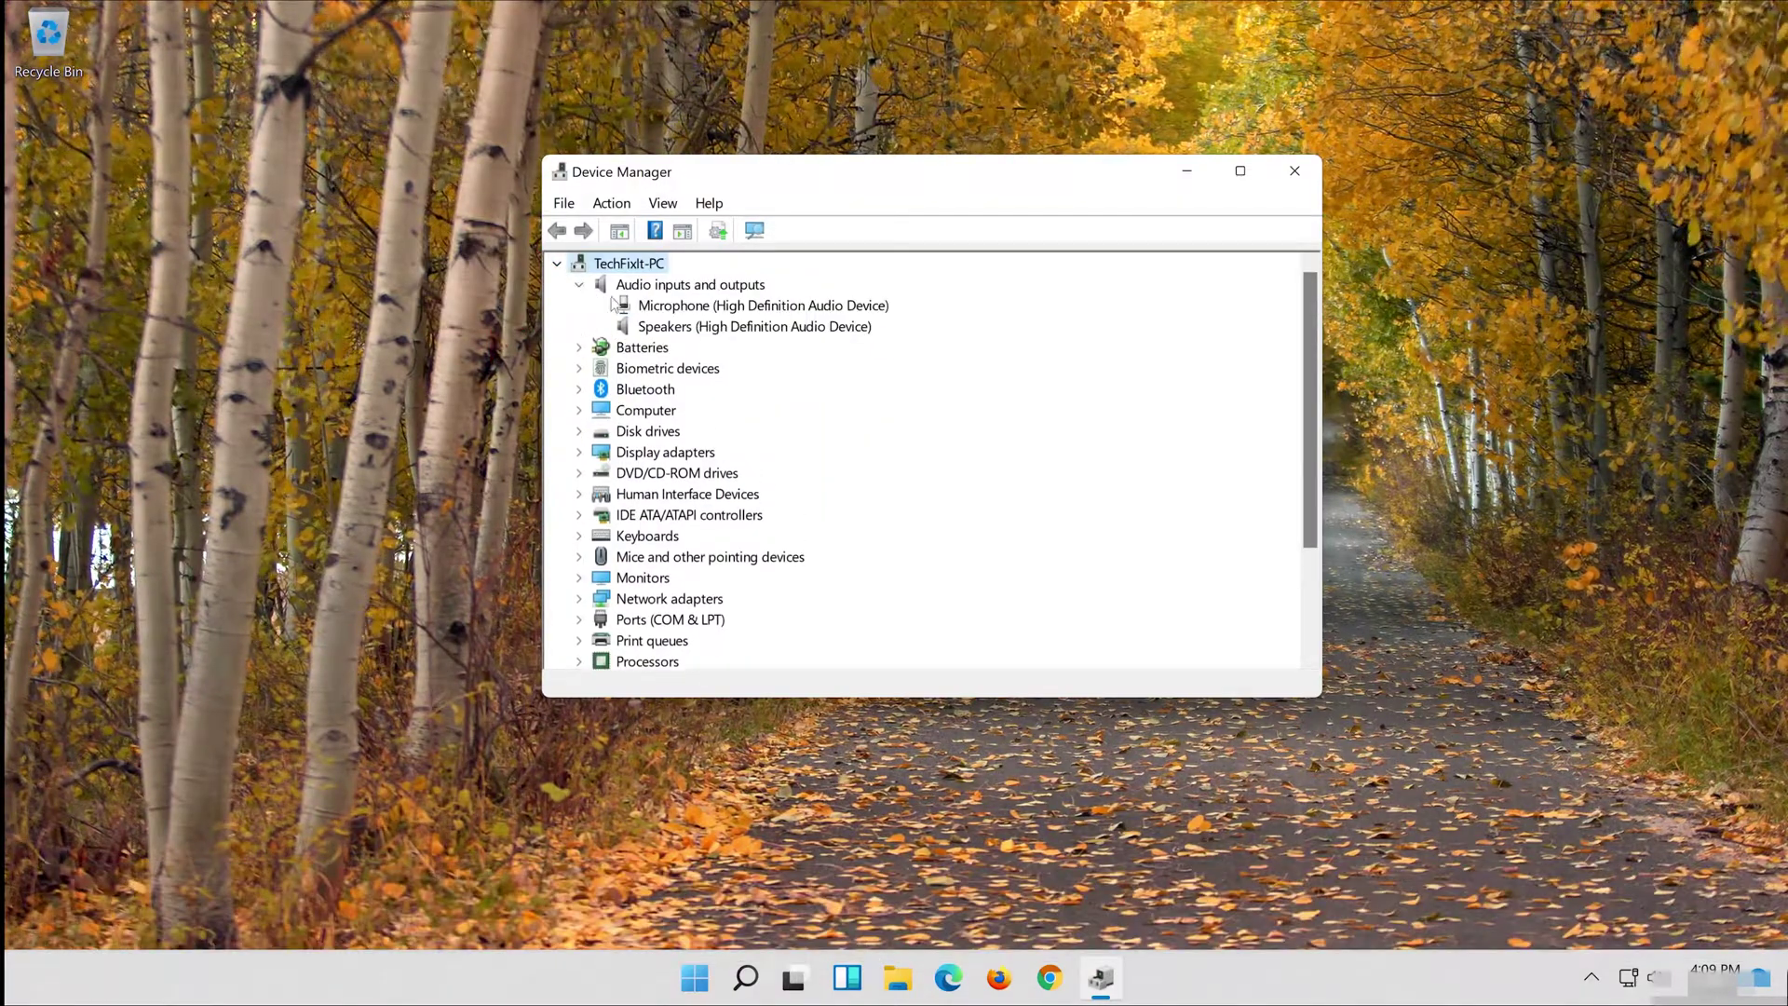
click(610, 306)
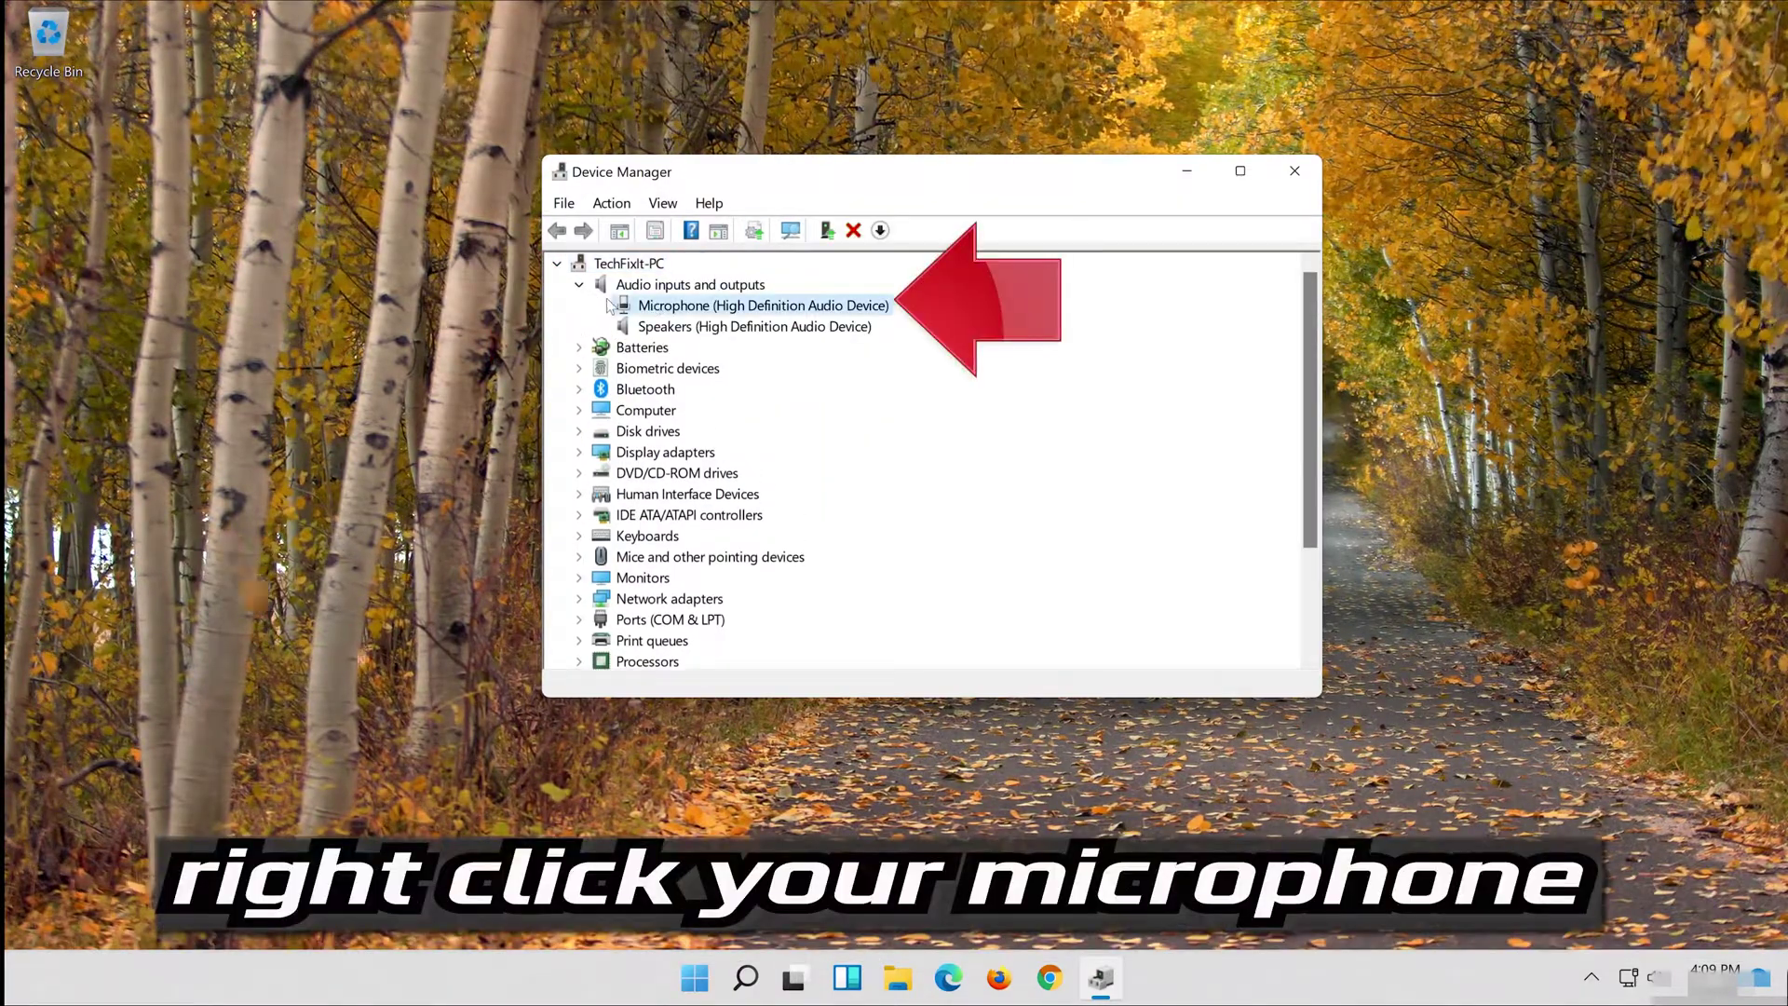
right_click(816, 307)
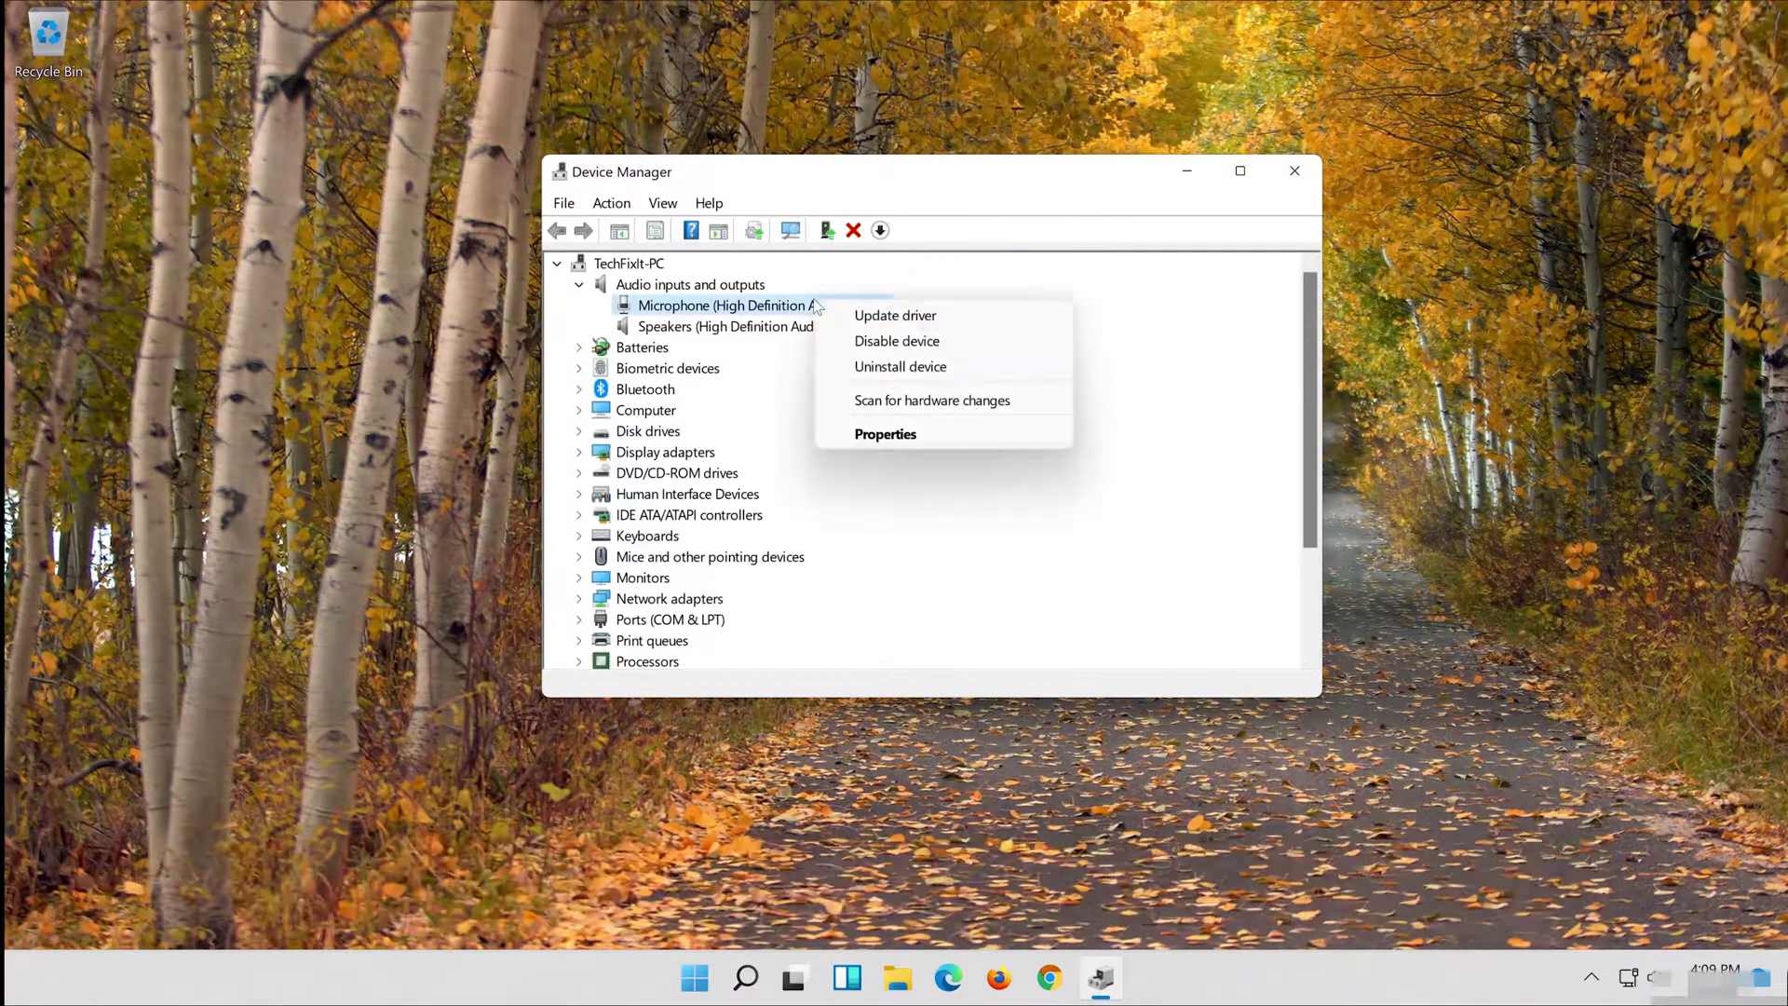
click(877, 438)
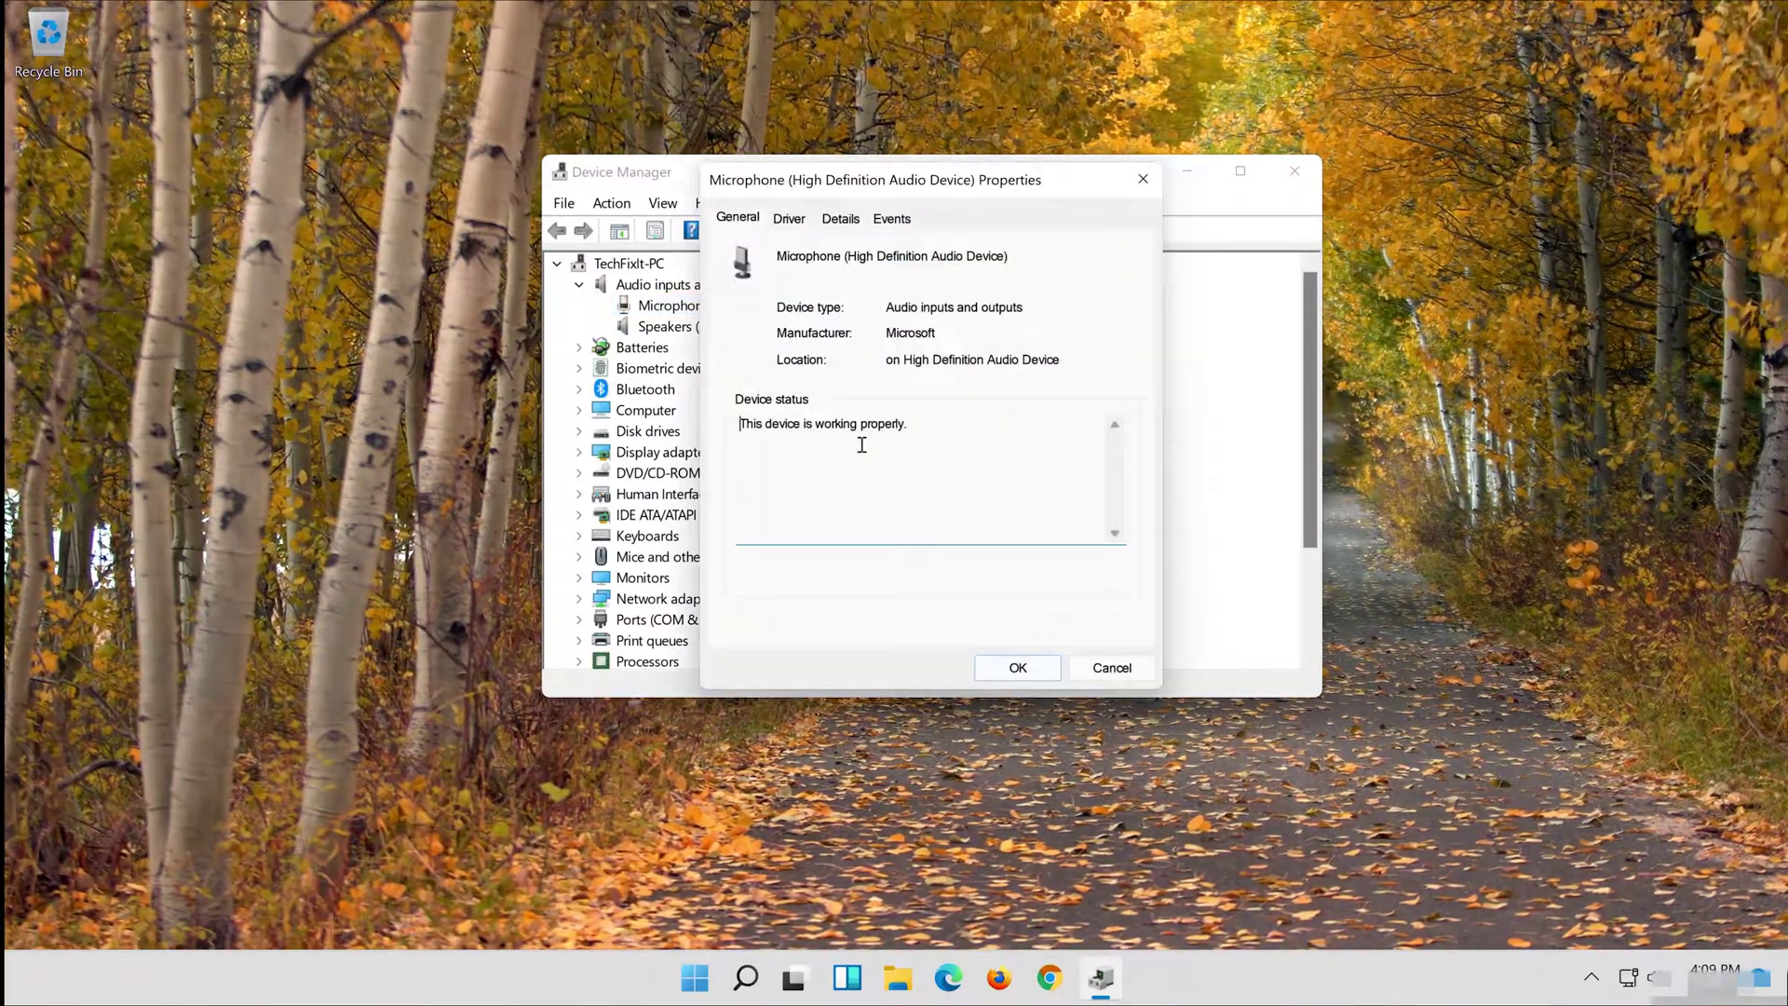
Step: Start a driver update from the microphone's driver properties and search automatically for drivers
click(789, 220)
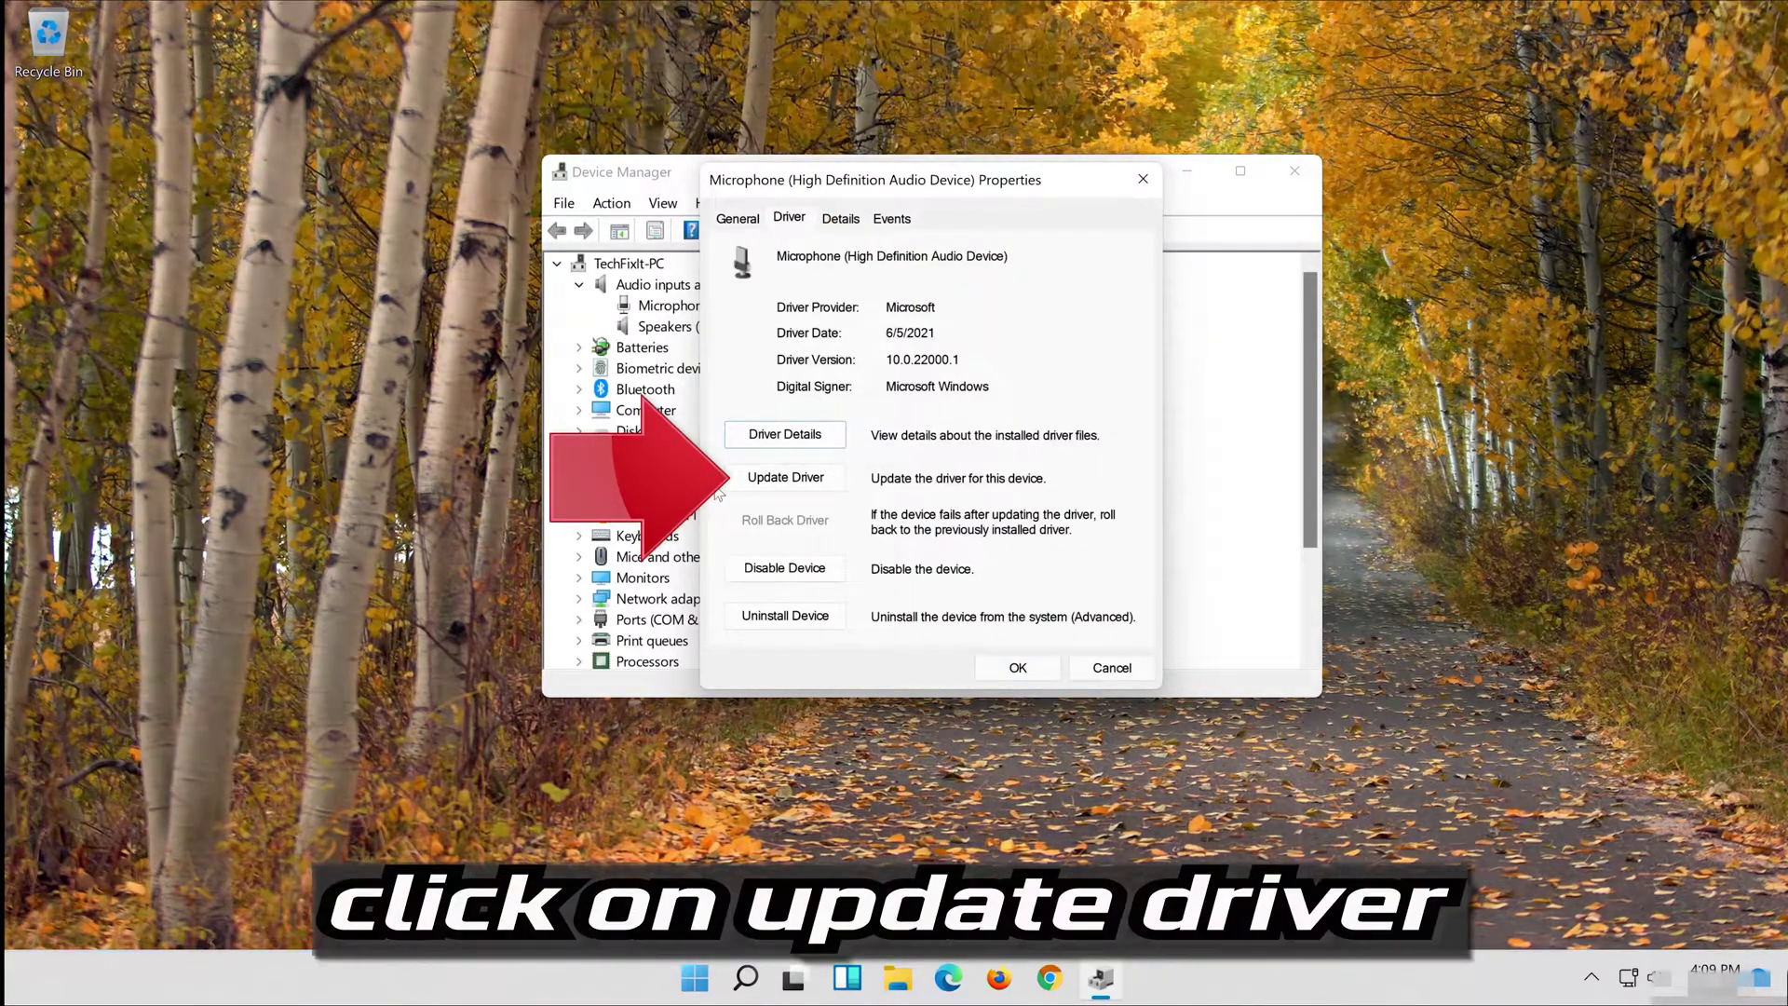
click(785, 480)
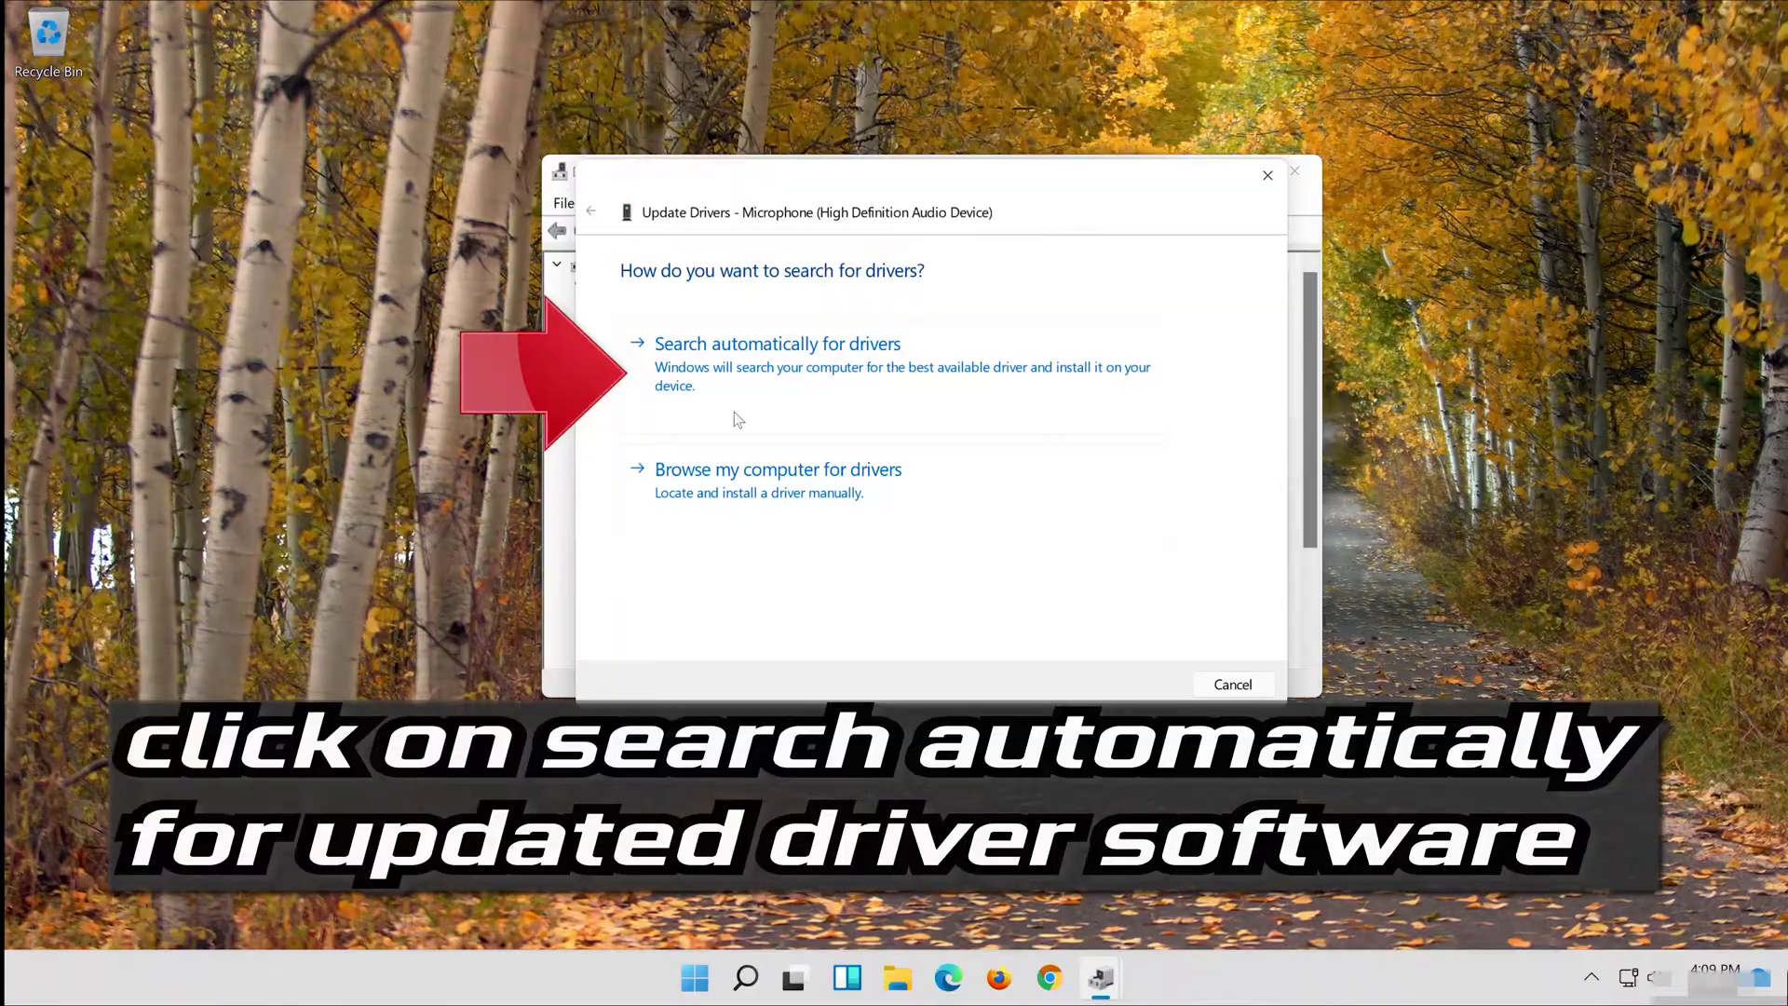
click(841, 374)
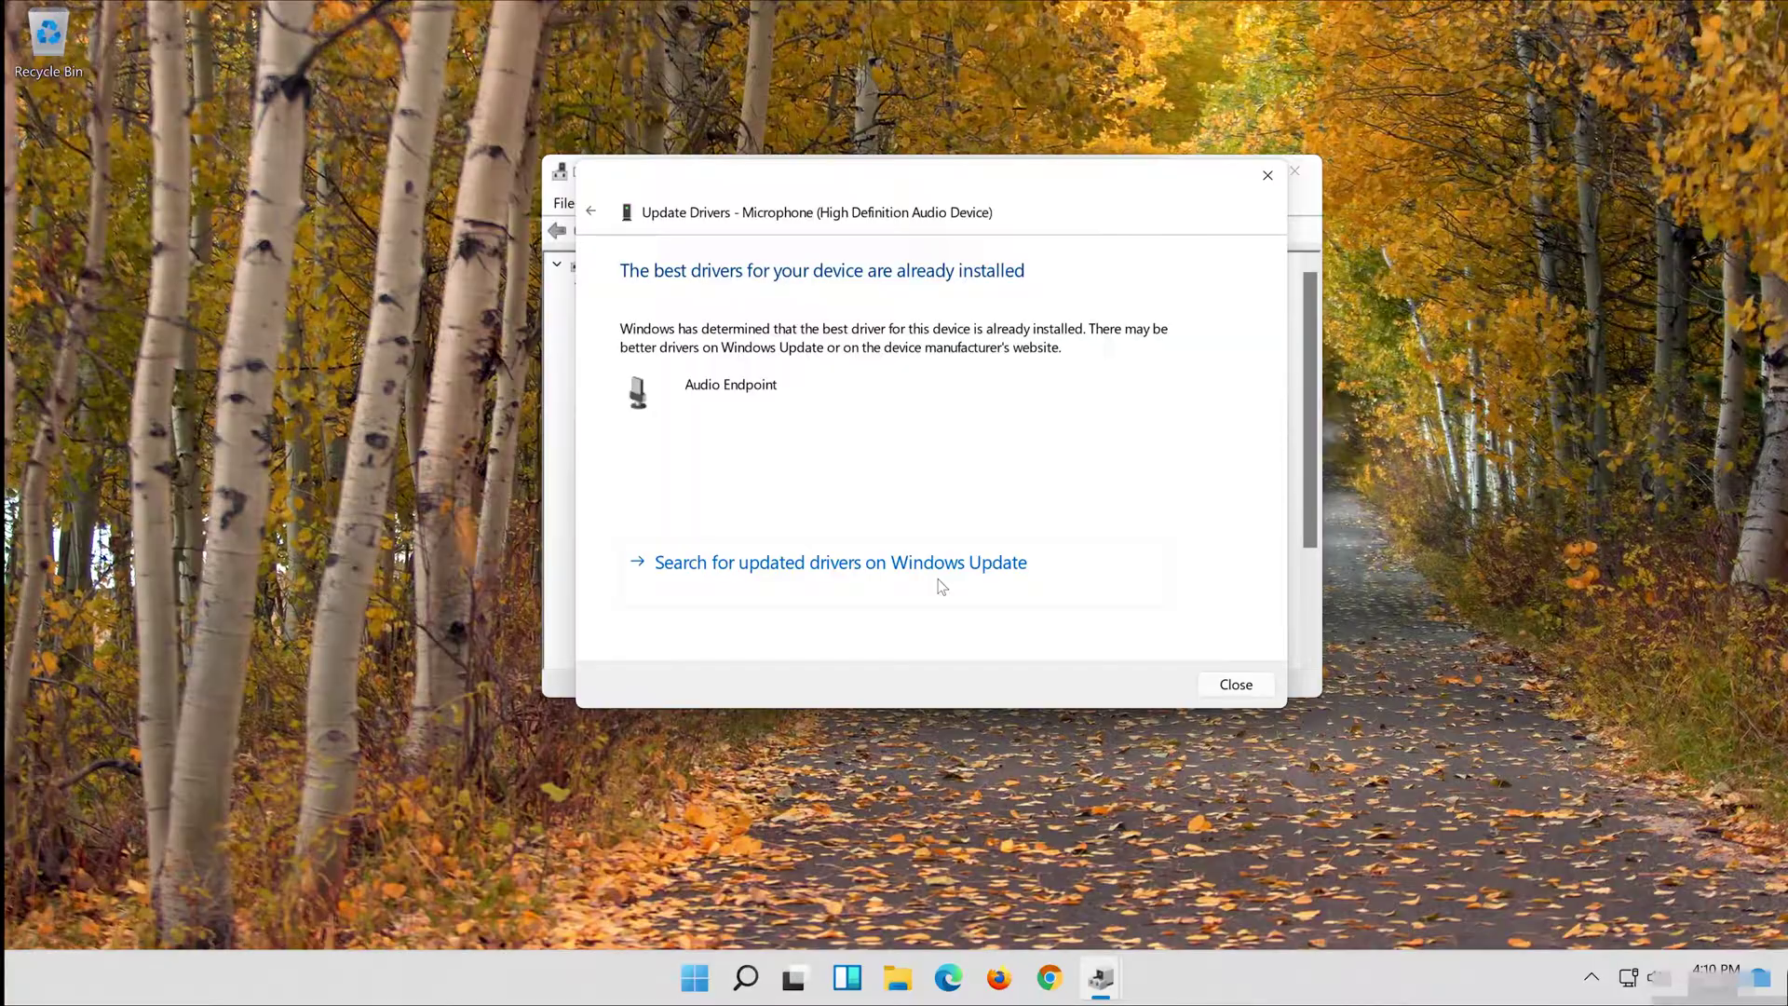
Step: Continue the search for updated drivers on Windows Update and check for updates
click(945, 580)
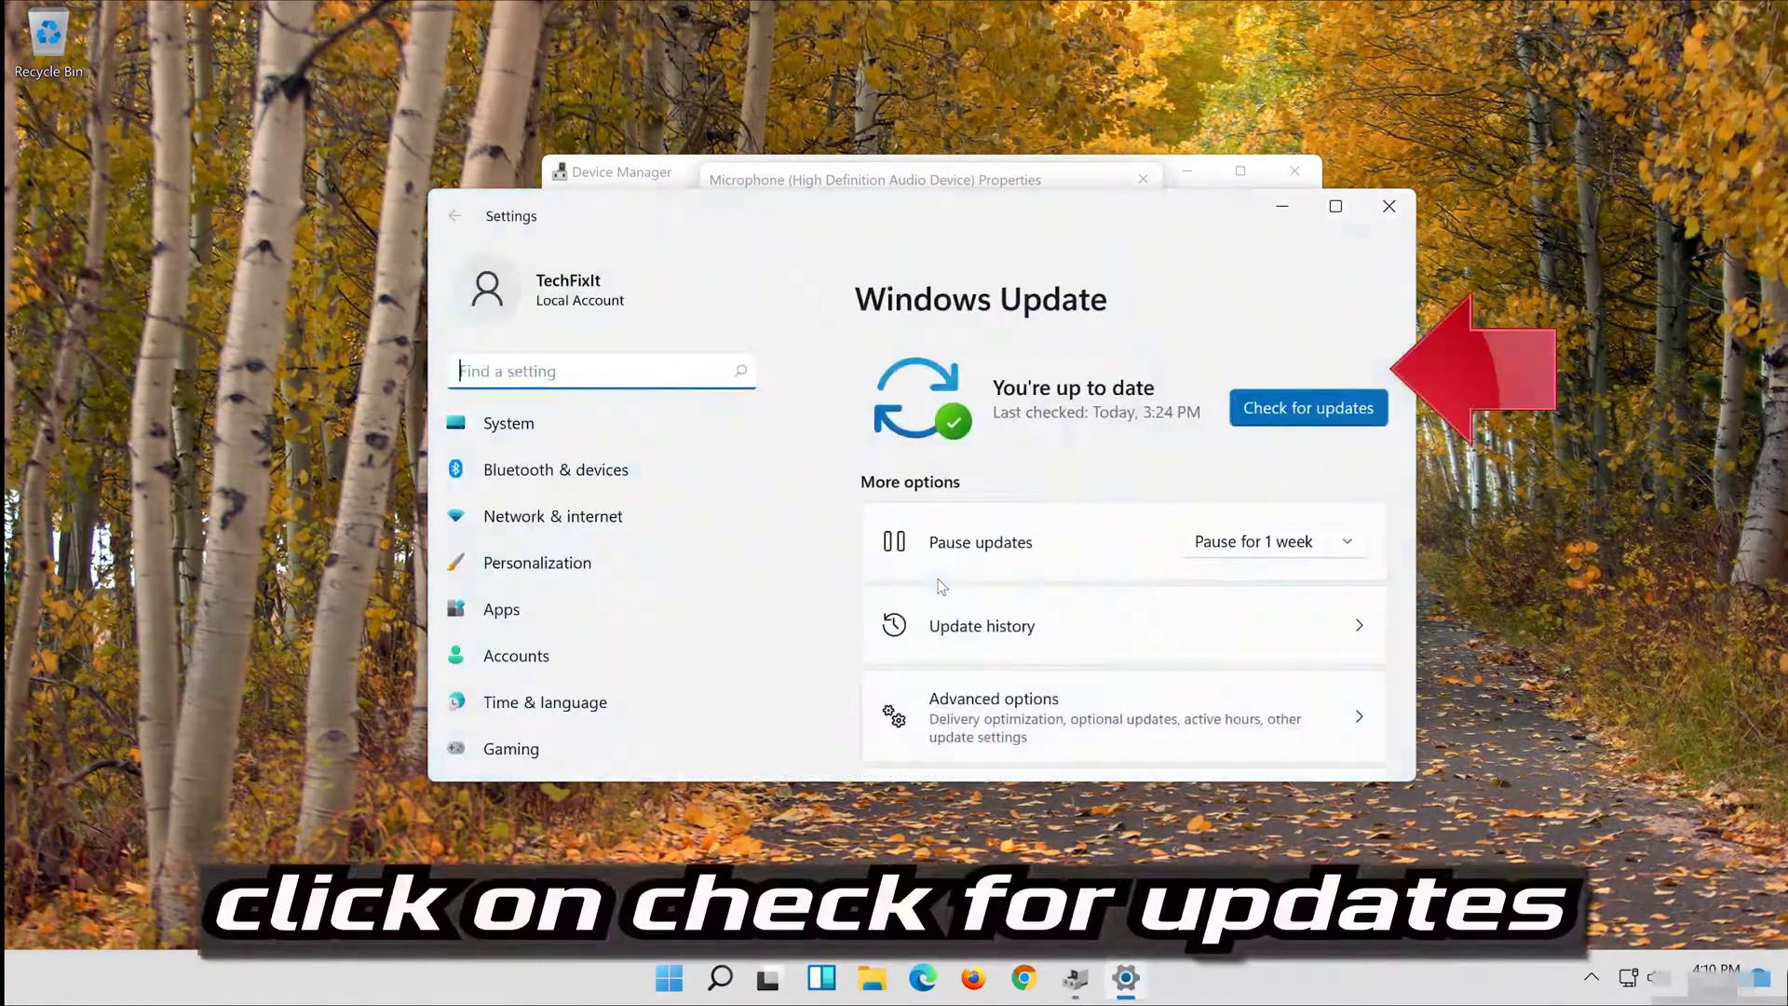
click(1311, 408)
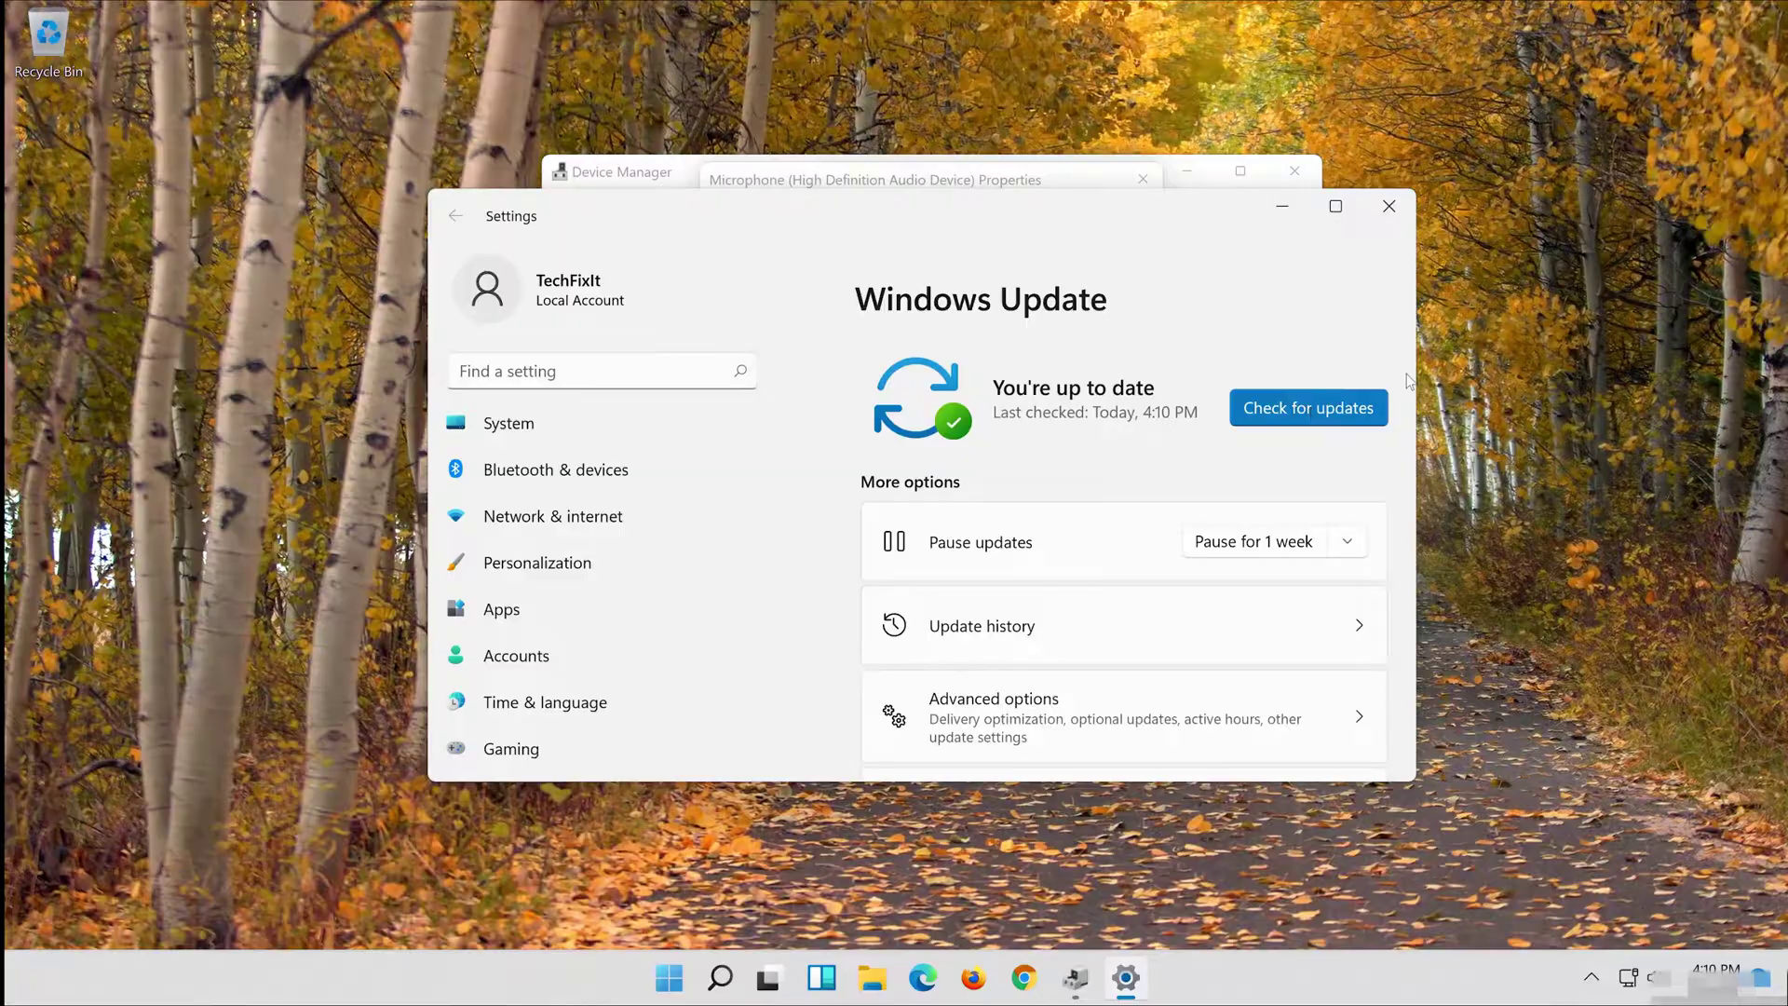
Step: Close Settings, accept the microphone's properties dialog and close Device Manager
click(1391, 205)
click(1019, 668)
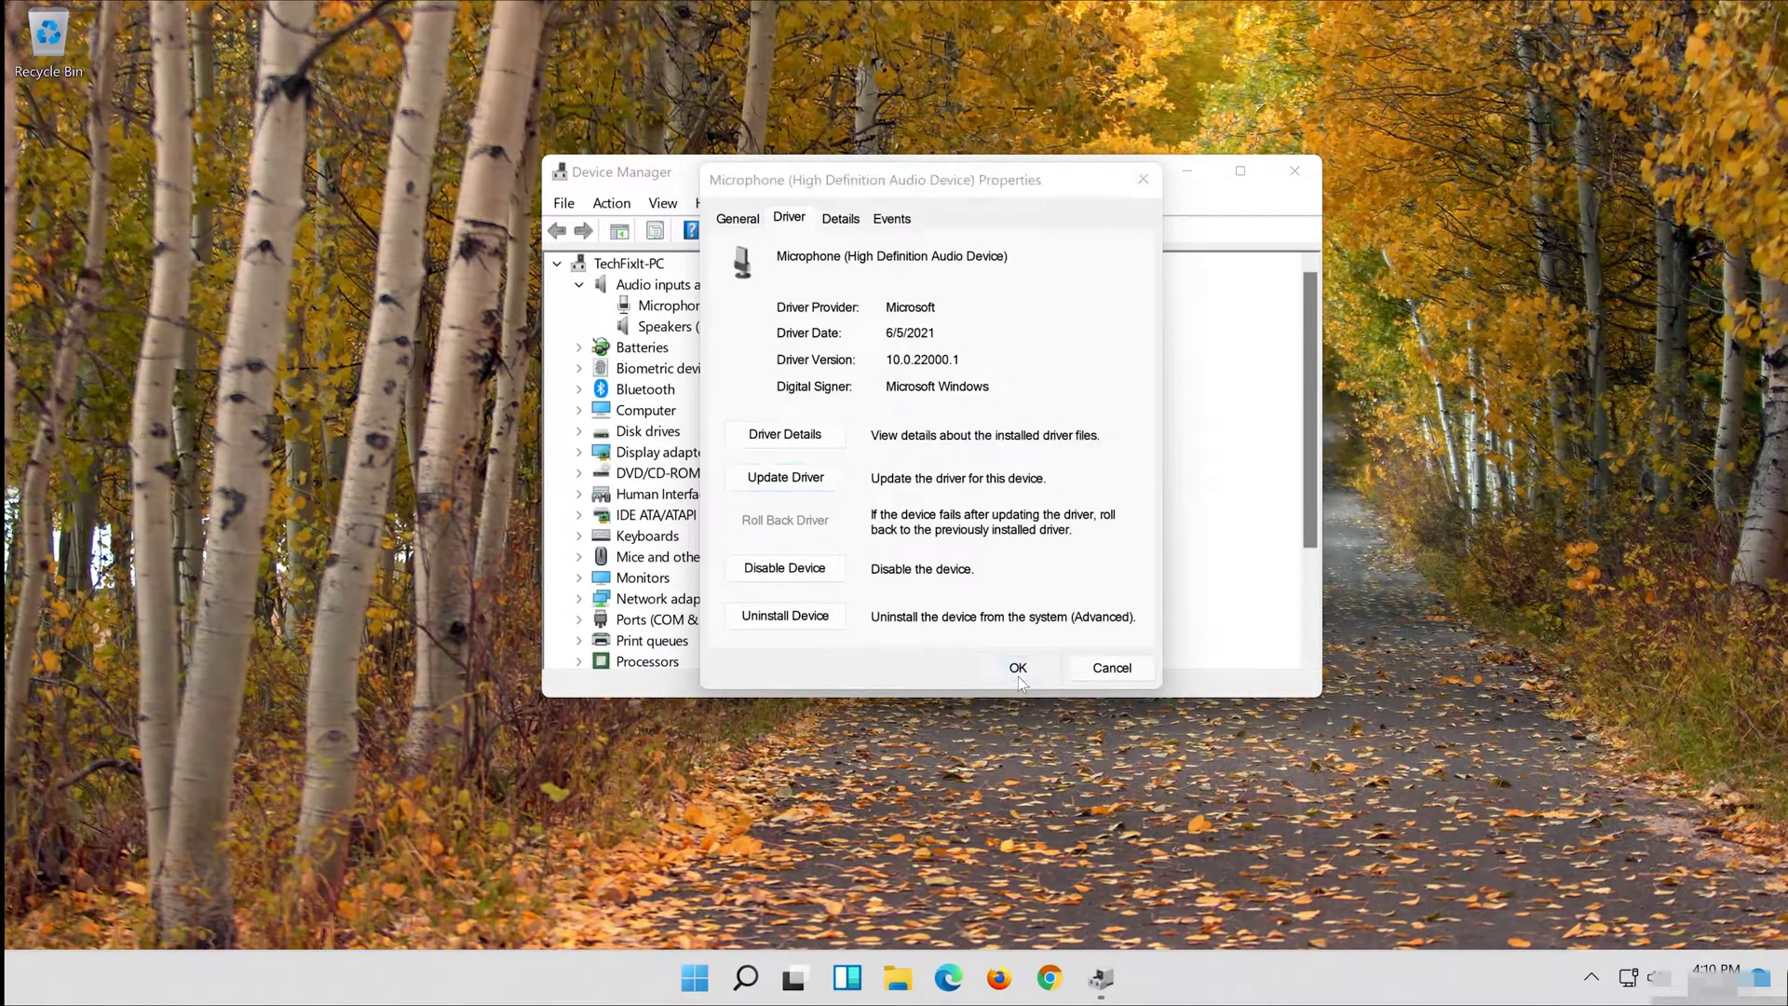
click(1295, 177)
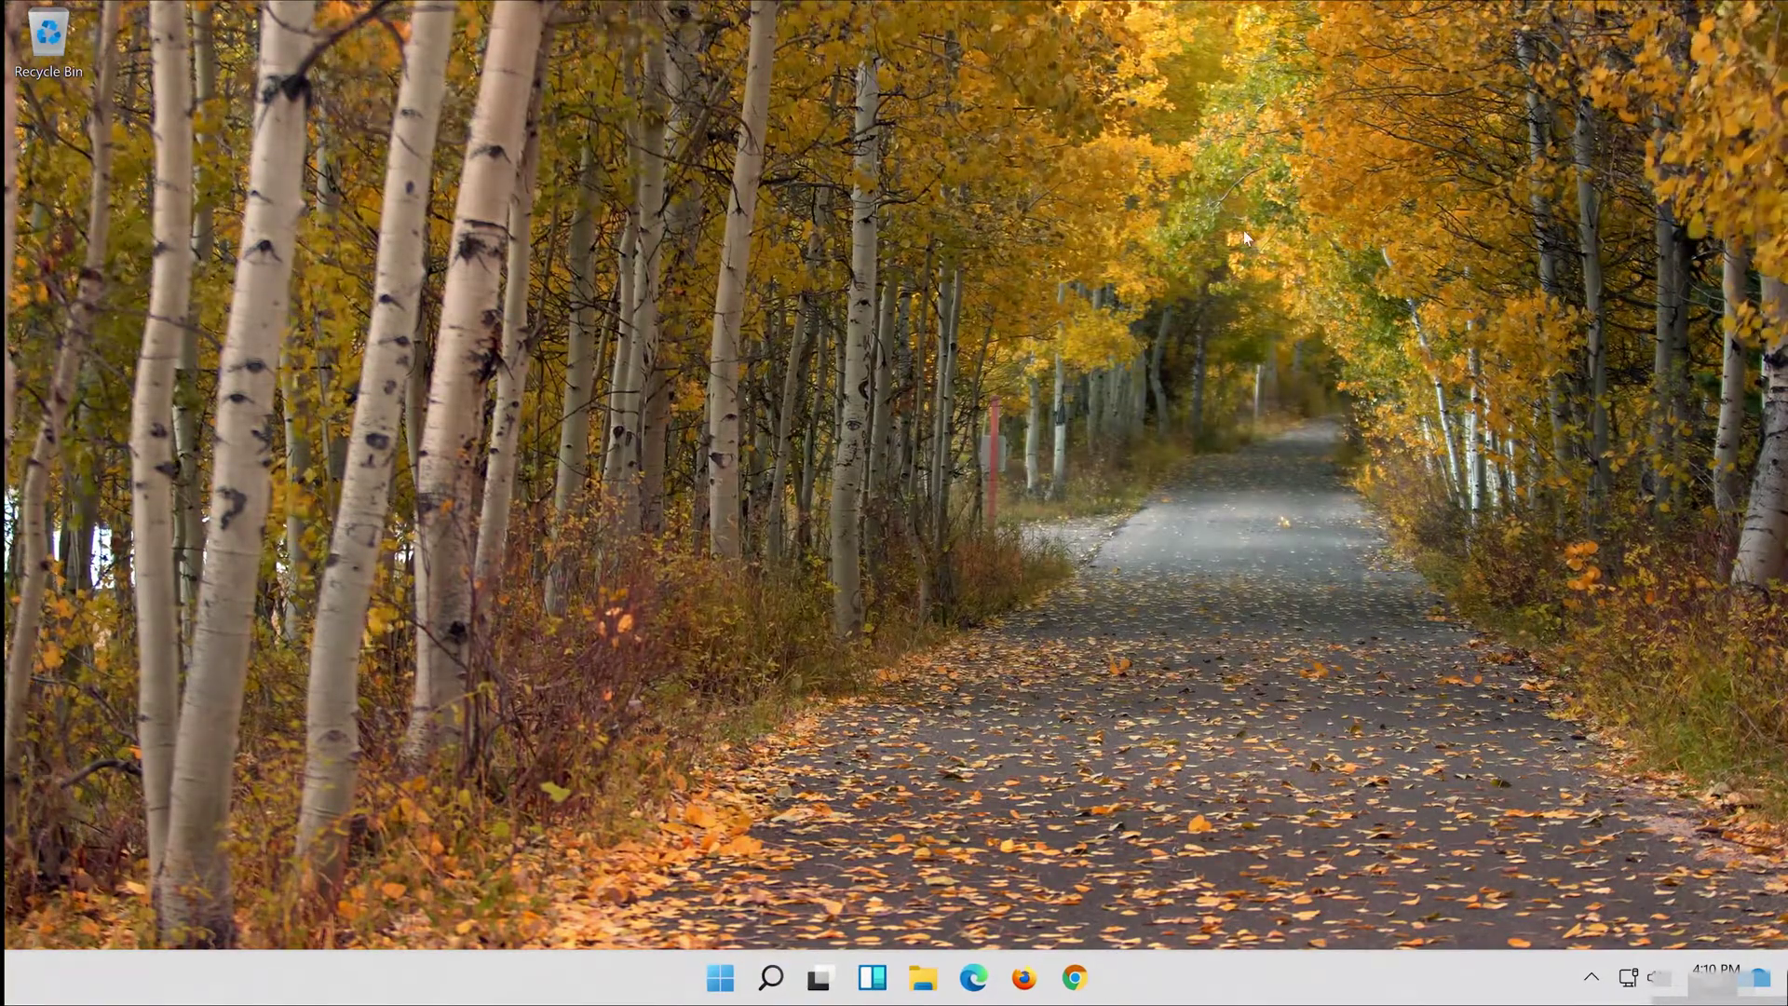